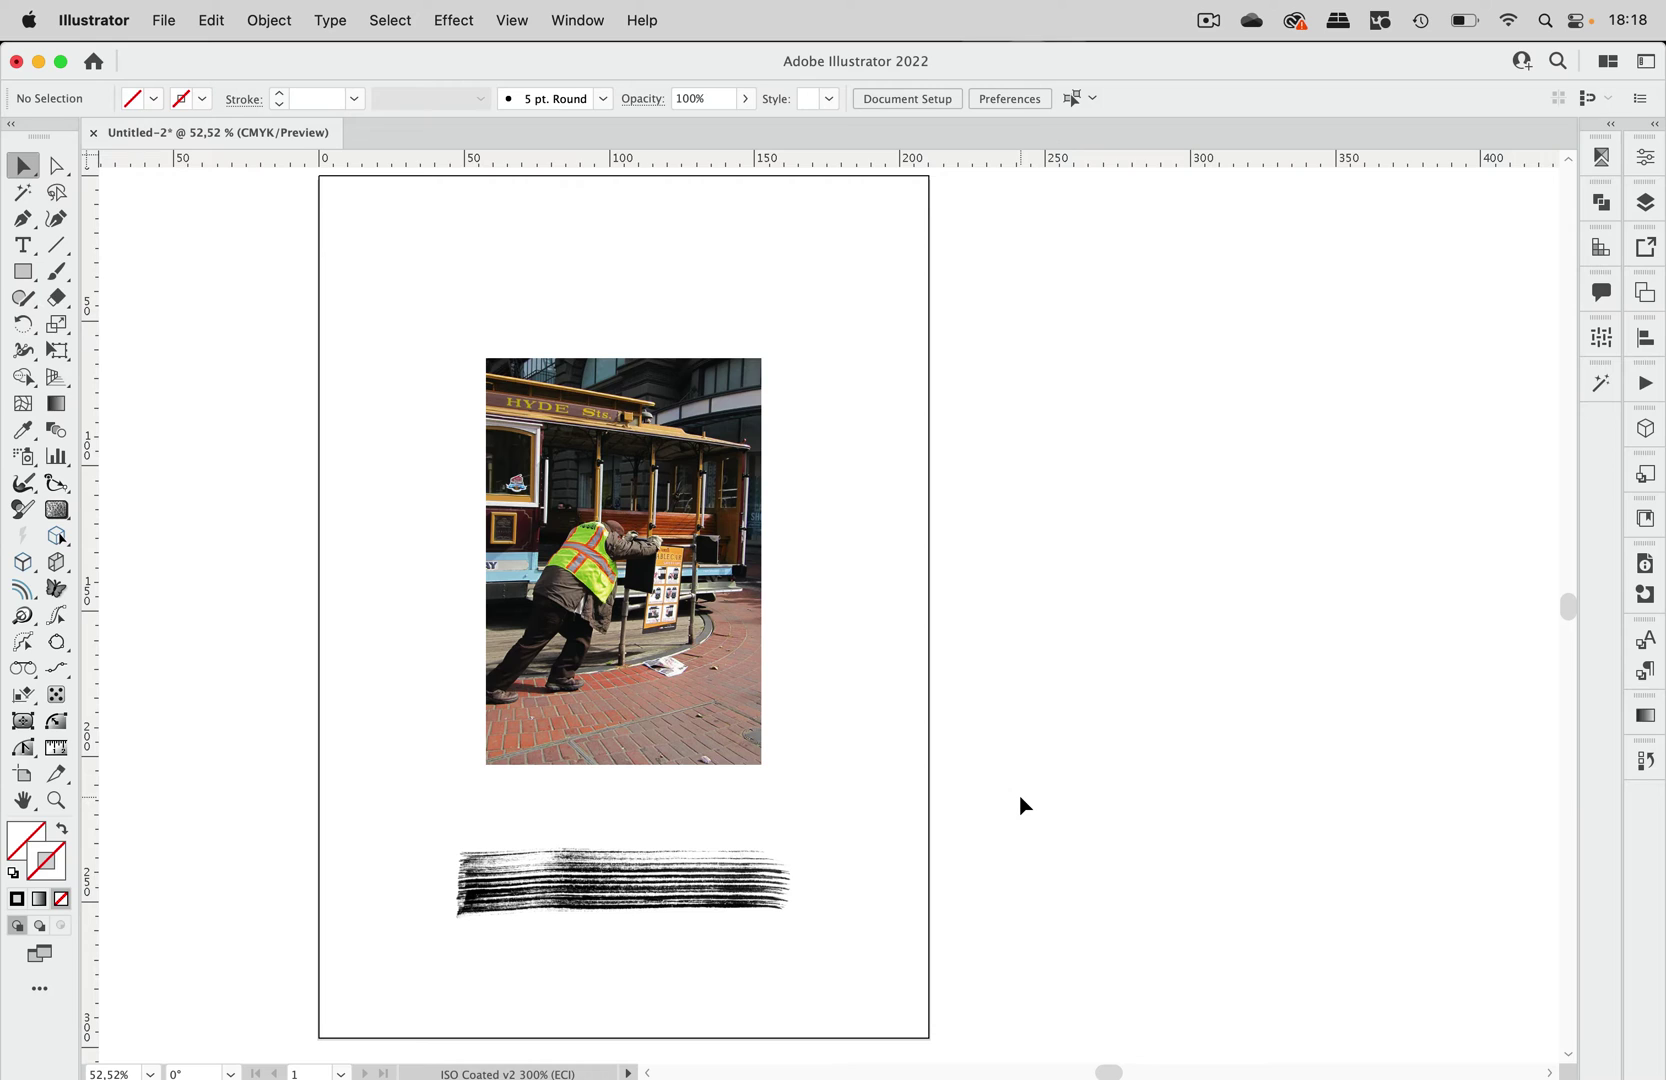
# Select the cable car photo, open and dismiss the Object menu, then deselect it
pyautogui.click(700, 480)
pyautogui.click(281, 20)
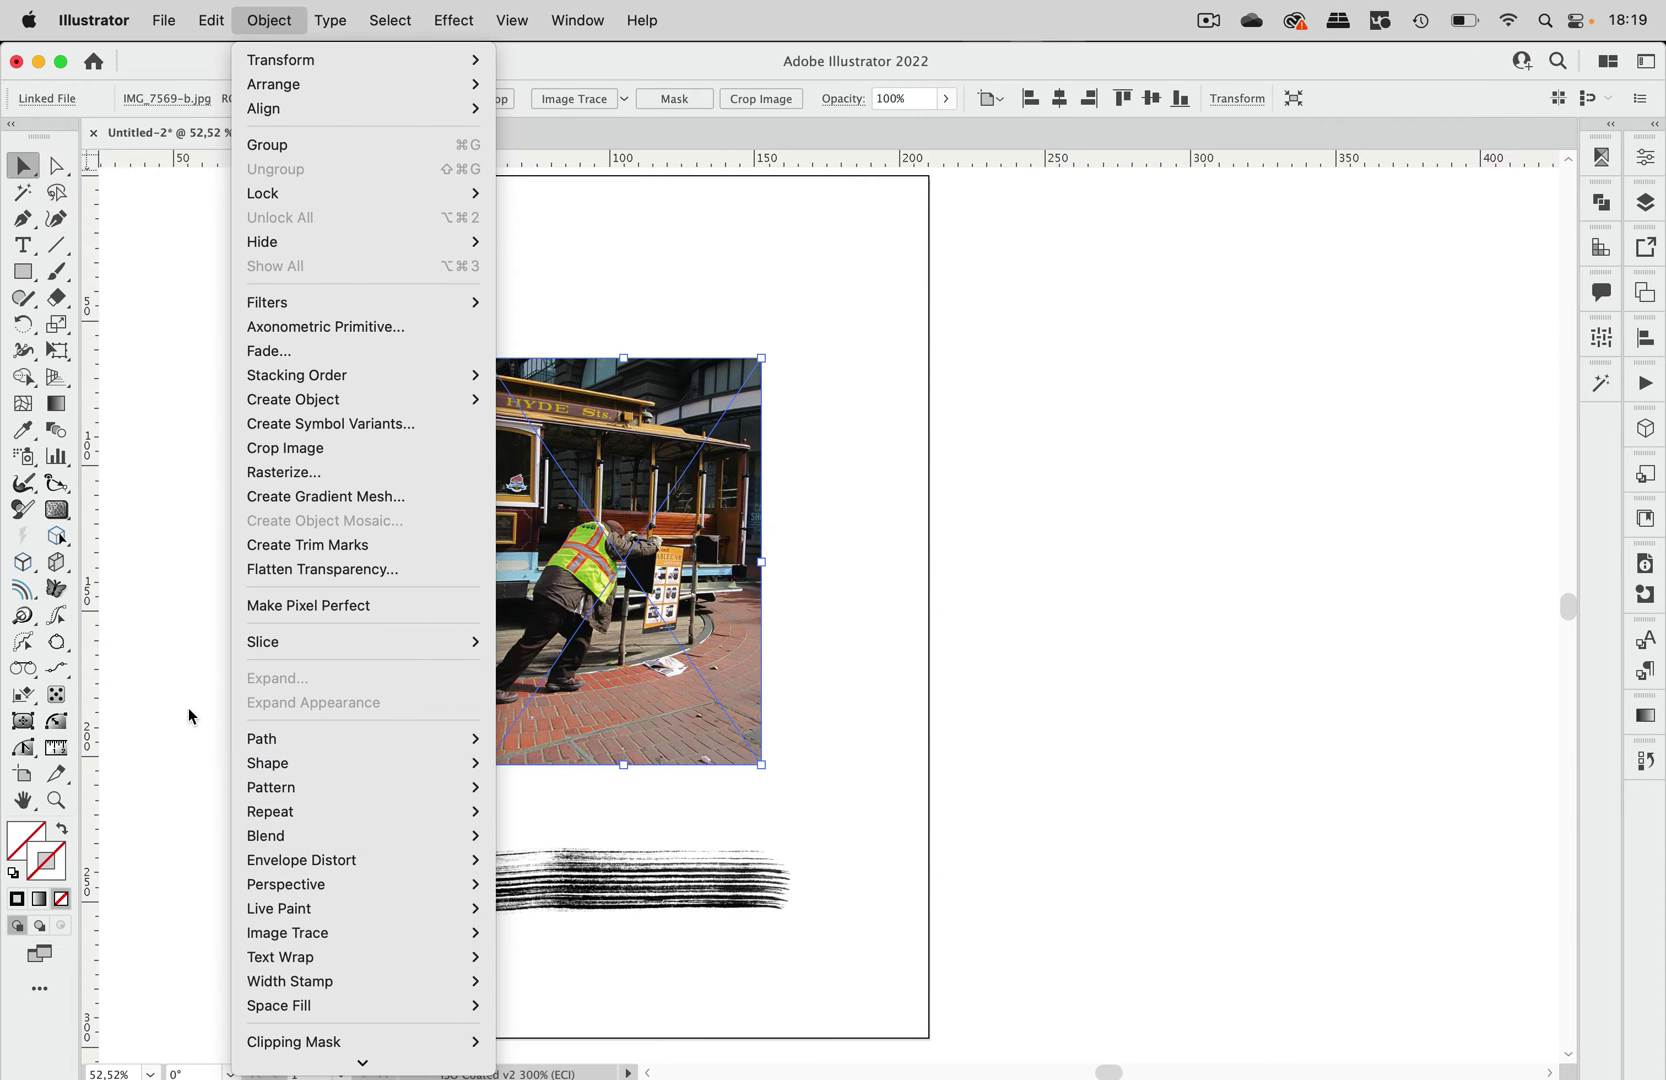
pyautogui.click(189, 714)
pyautogui.click(1041, 622)
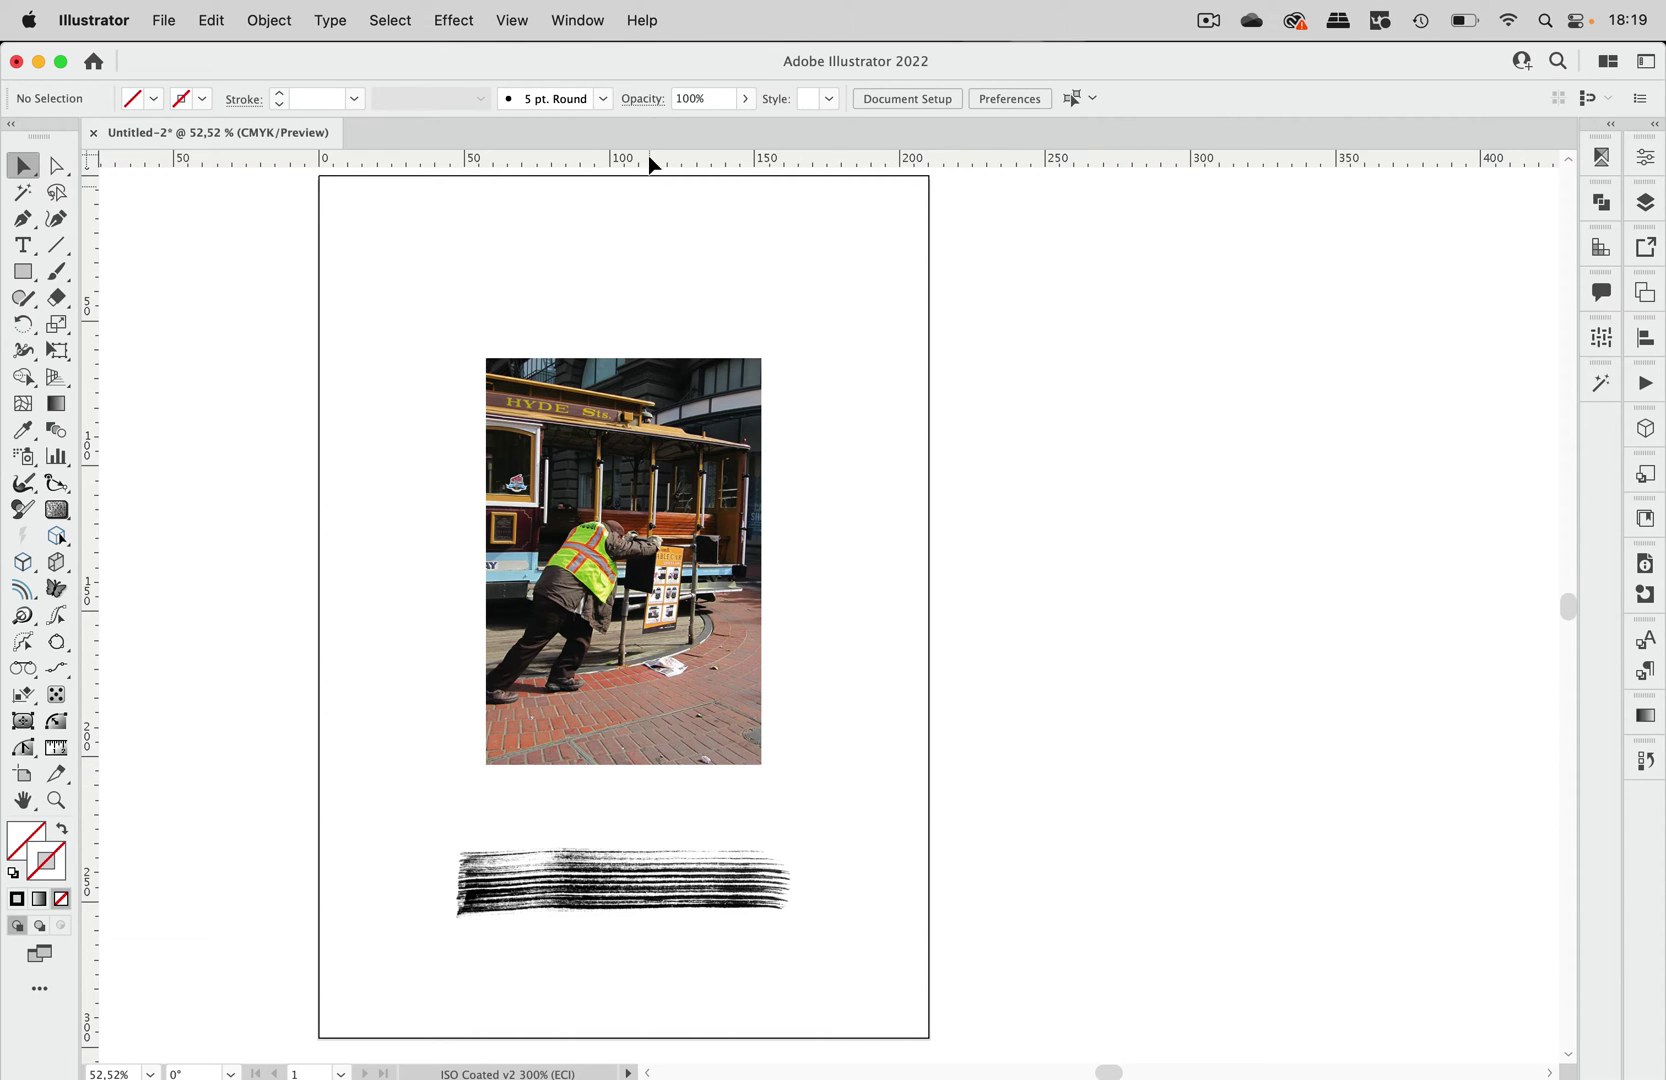
# Show the Brushes panel and try dragging in the linked brush-stroke image, then cancel
pyautogui.click(578, 21)
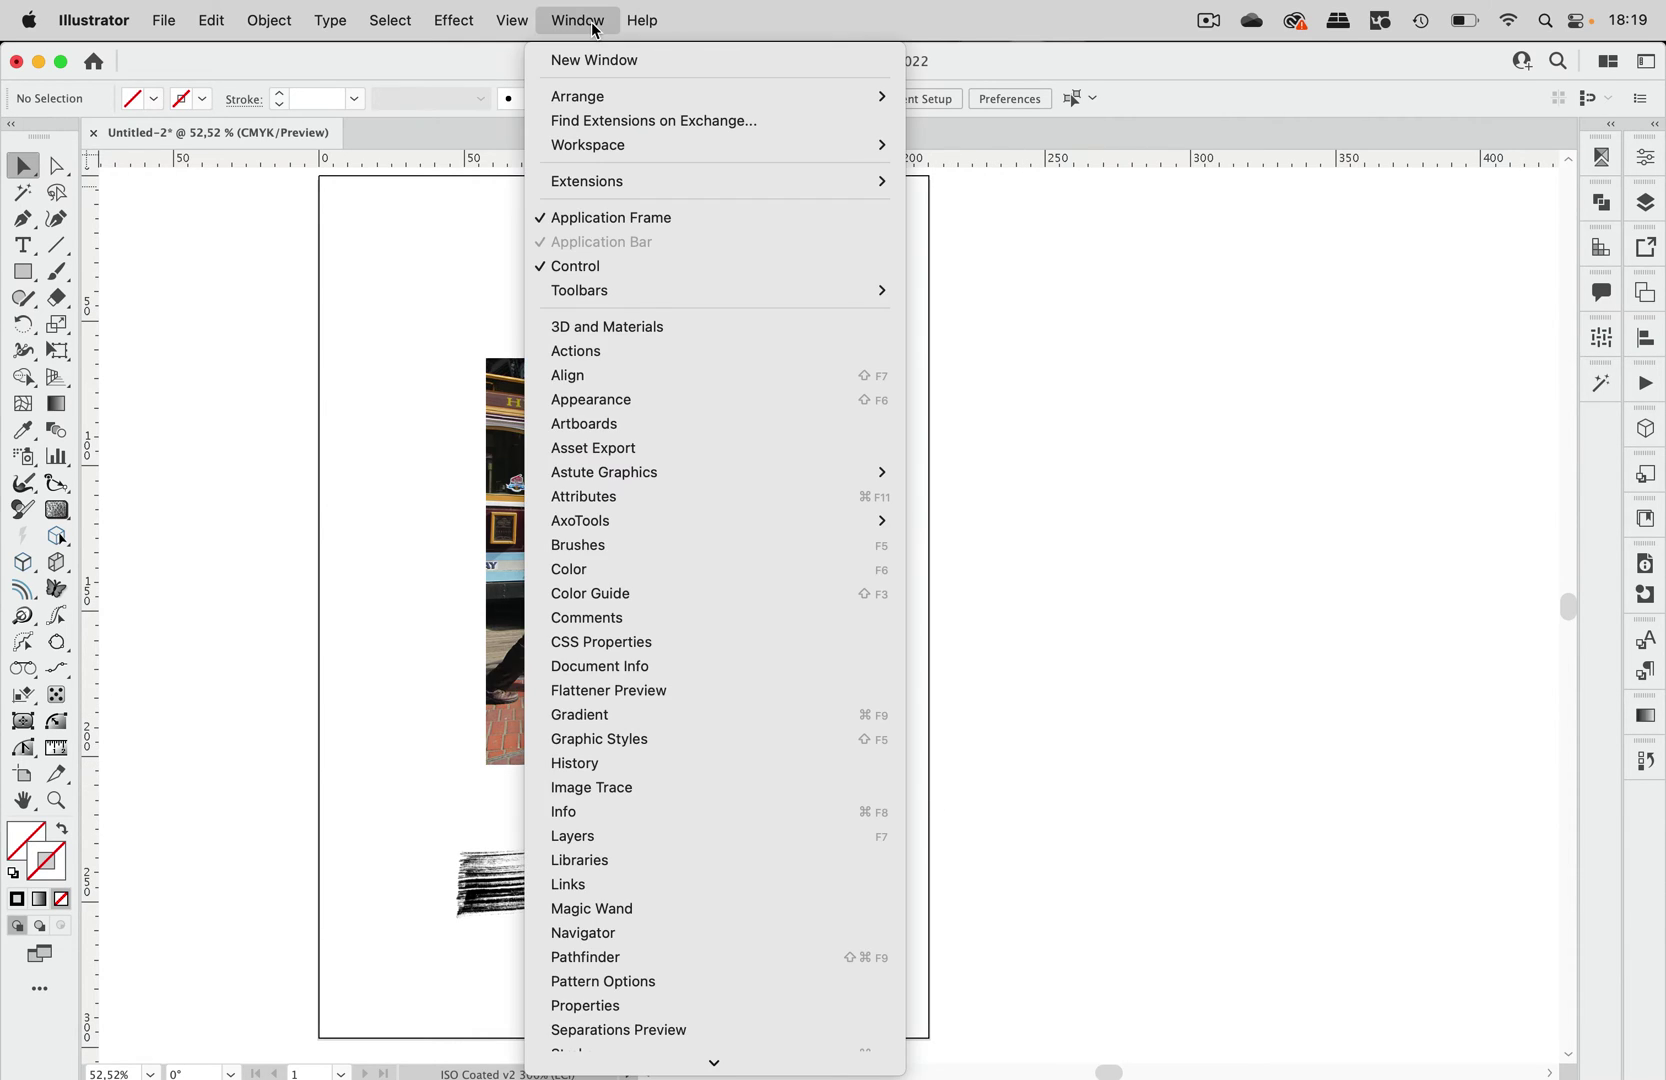
pyautogui.click(612, 543)
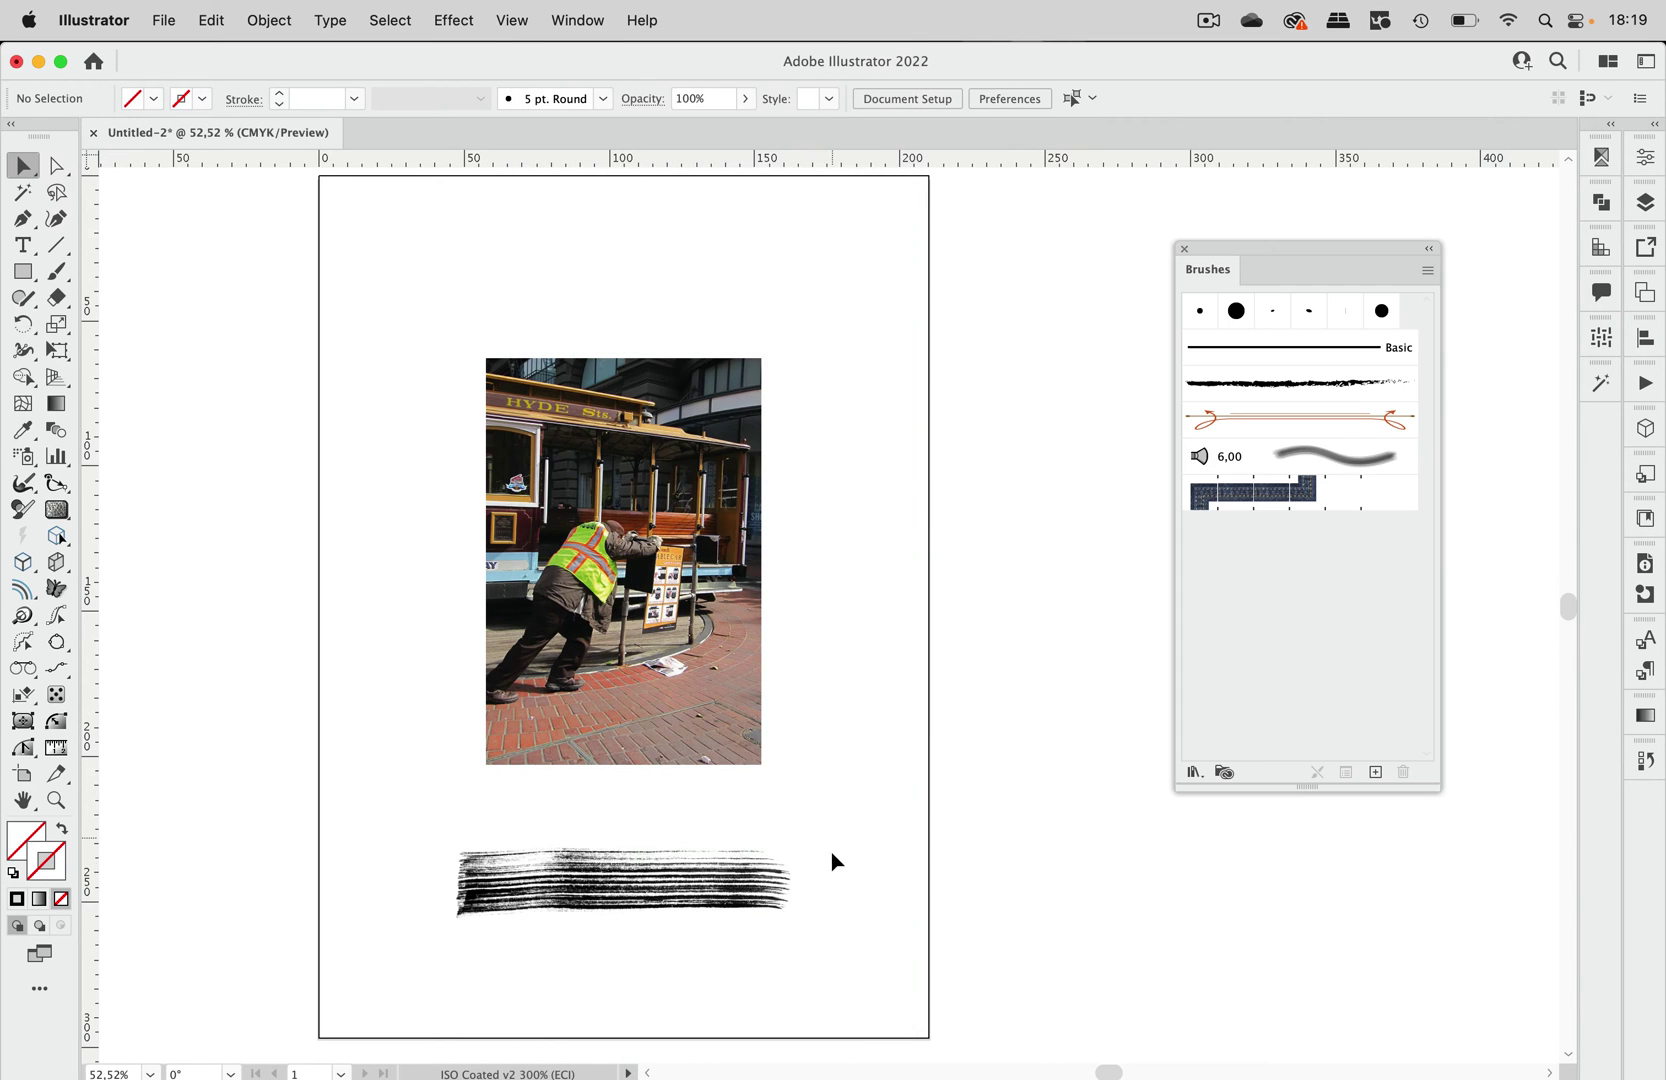
pyautogui.click(705, 888)
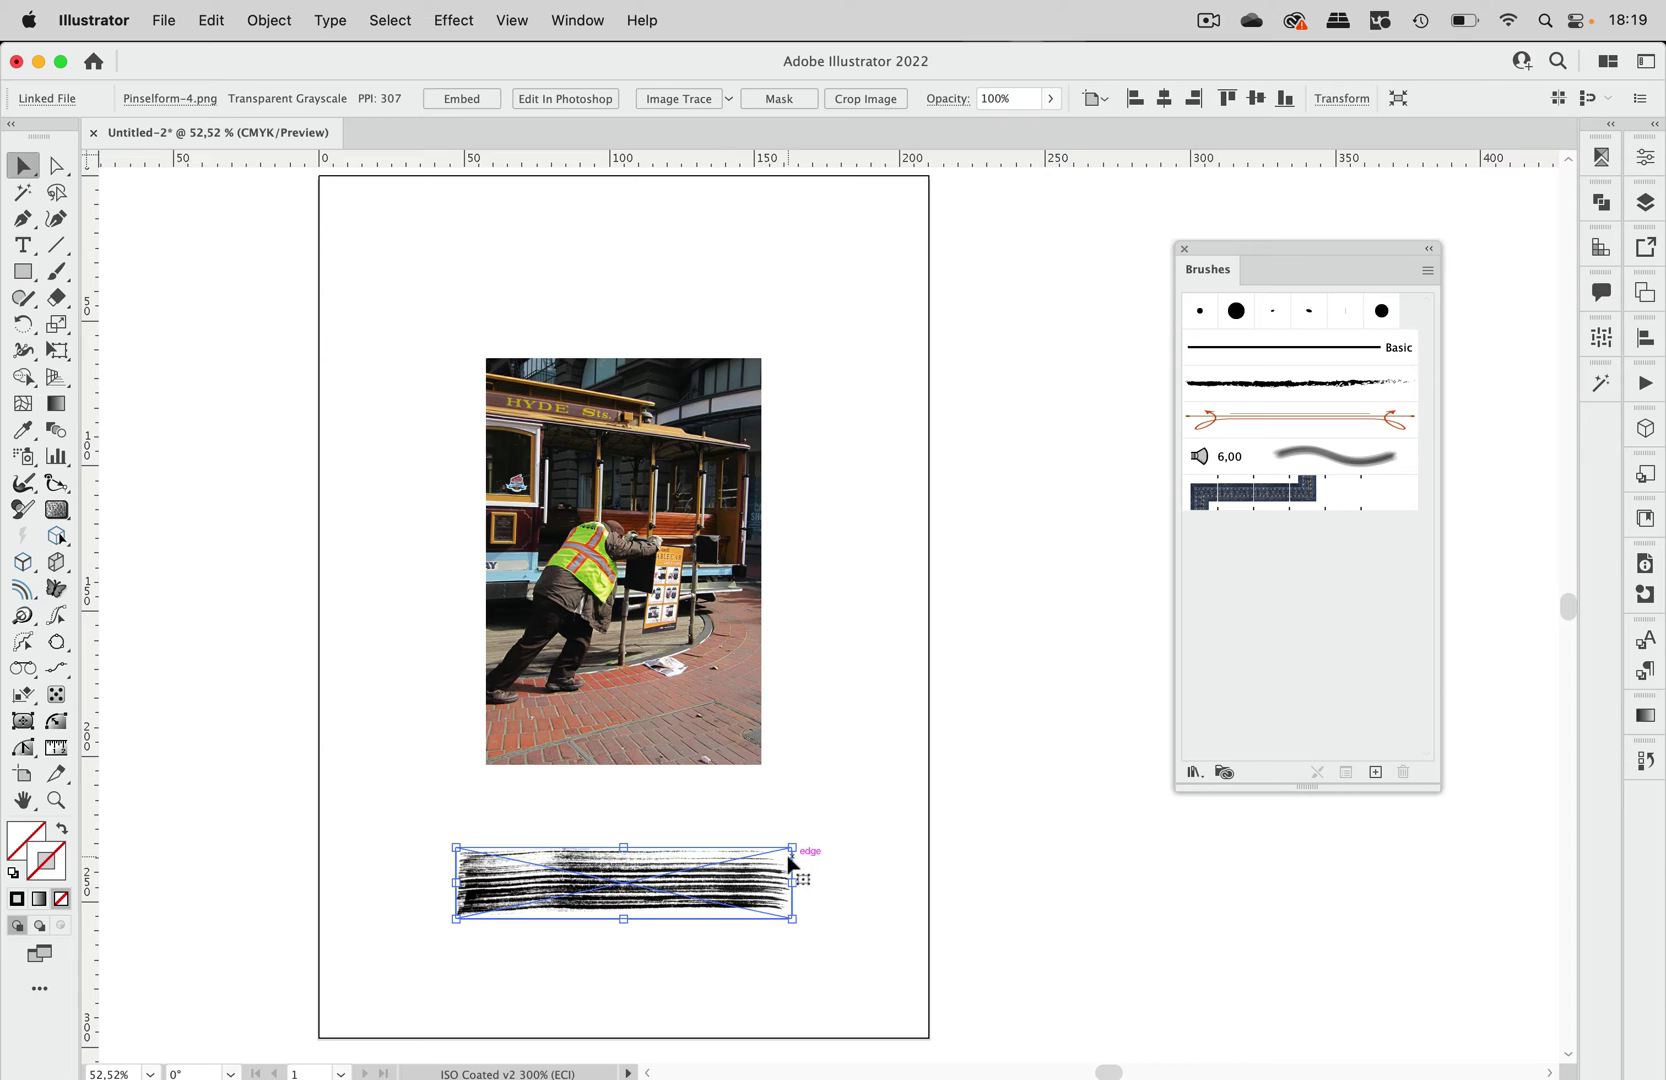
pyautogui.moveTo(655, 900)
pyautogui.mouseDown()
pyautogui.moveTo(1178, 618)
pyautogui.moveTo(1261, 600)
pyautogui.mouseUp()
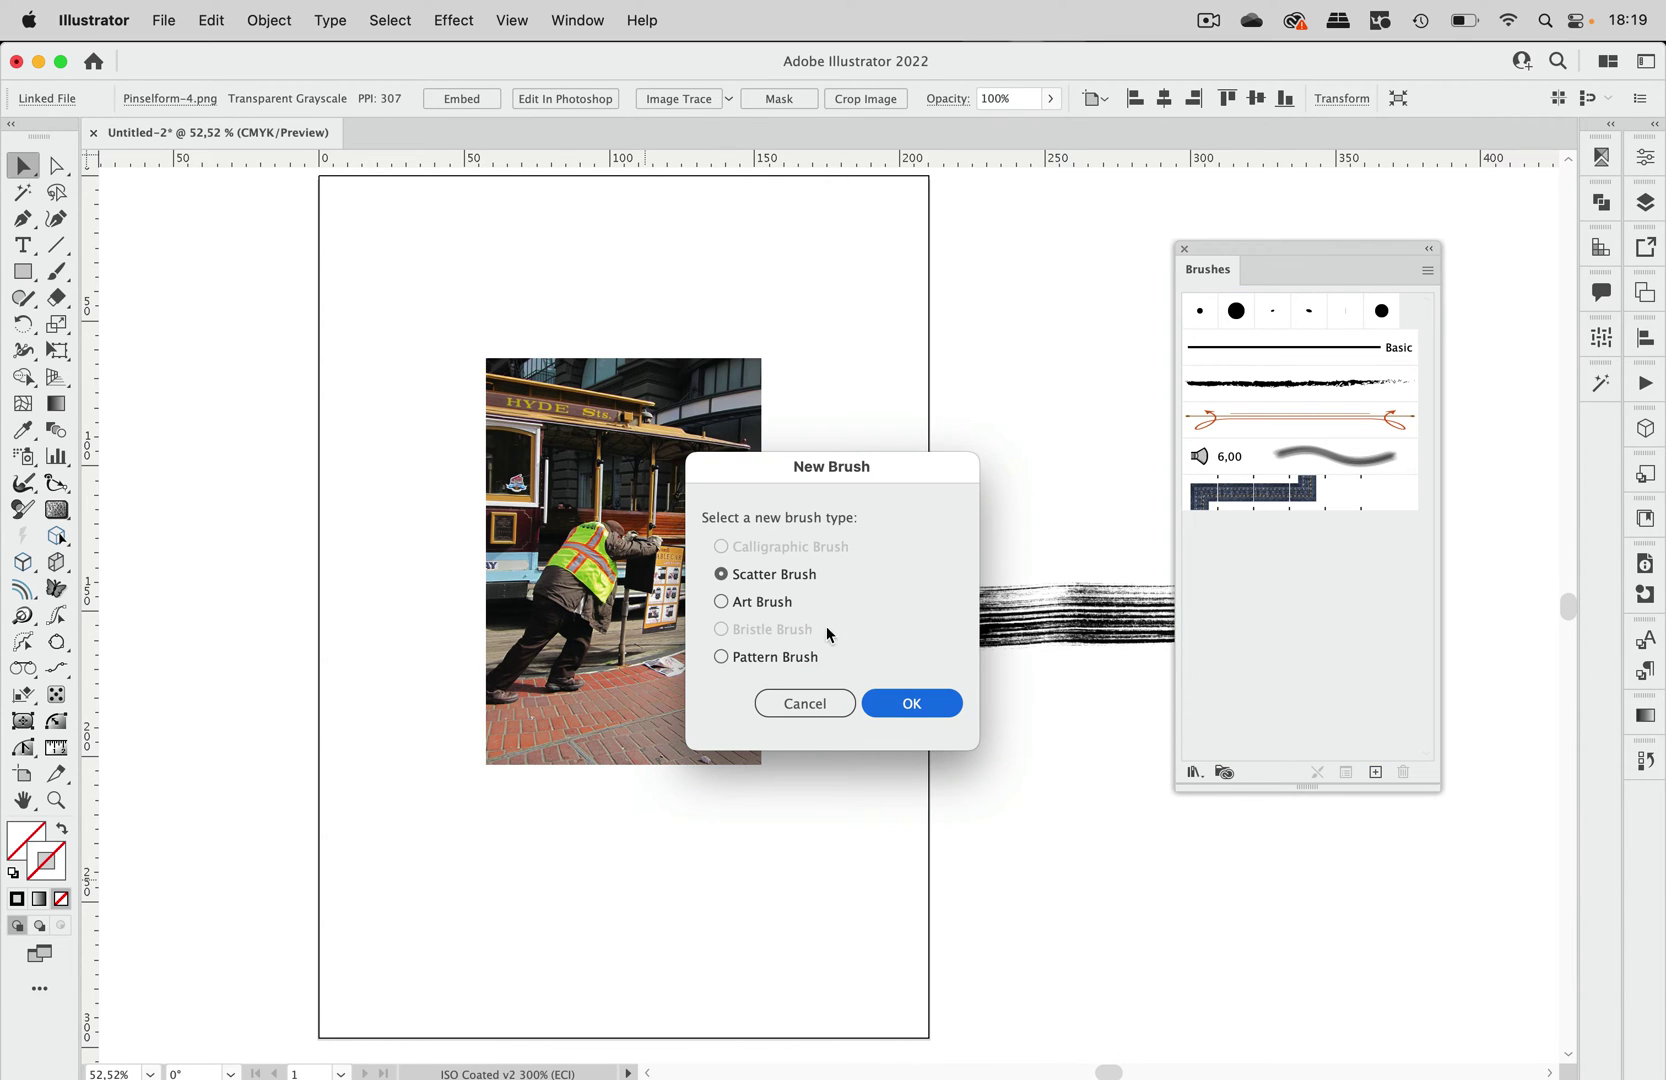
pyautogui.click(818, 704)
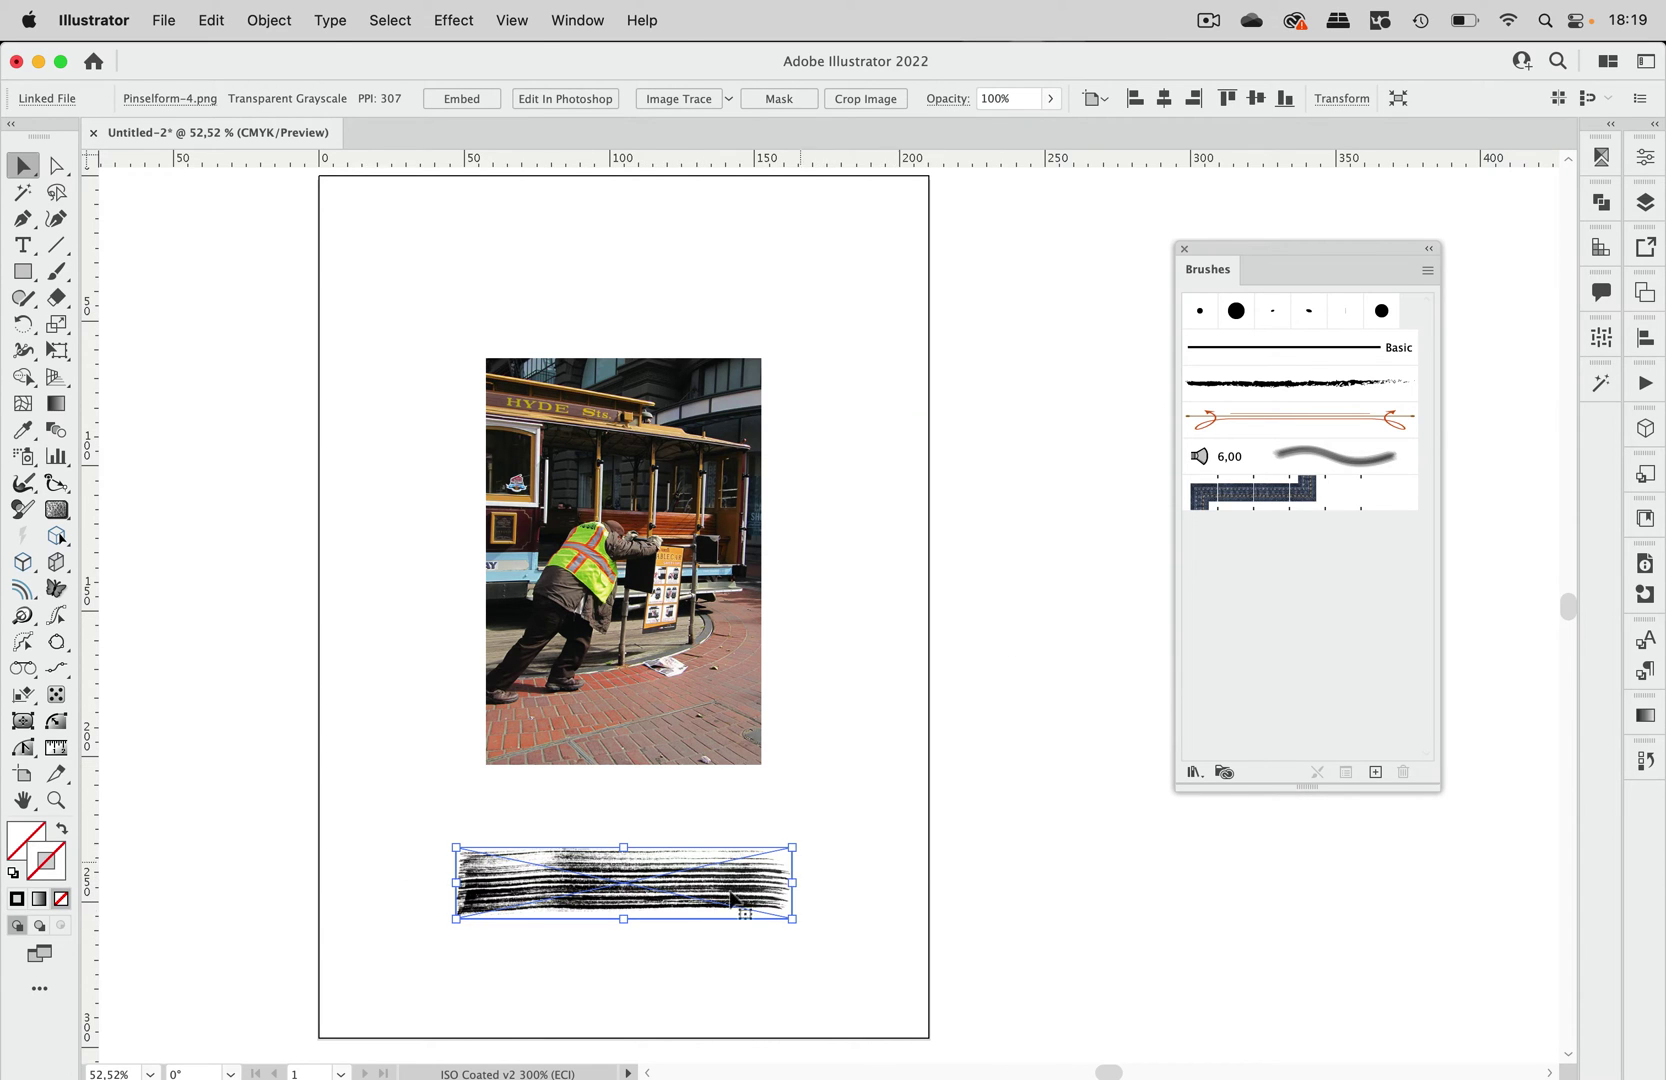
# Embed the brush-stroke image and save it as a new Art Brush with default settings
pyautogui.click(462, 100)
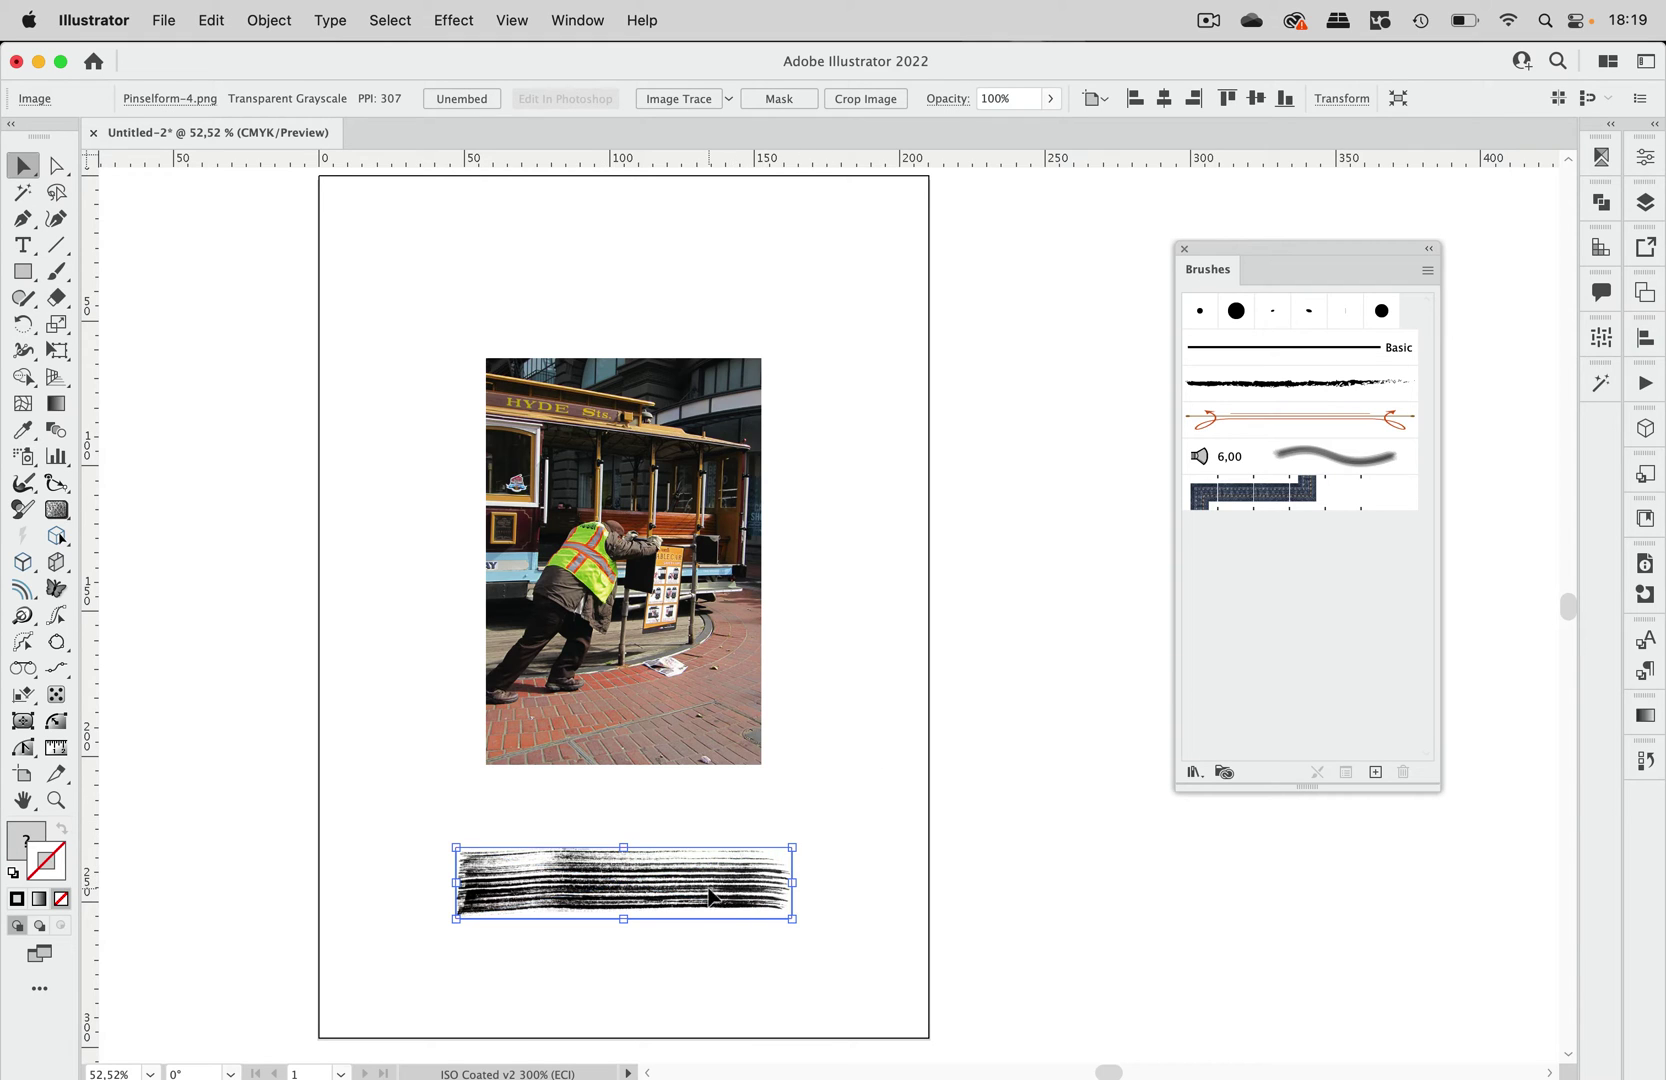
pyautogui.moveTo(711, 897); pyautogui.dragTo(1268, 613)
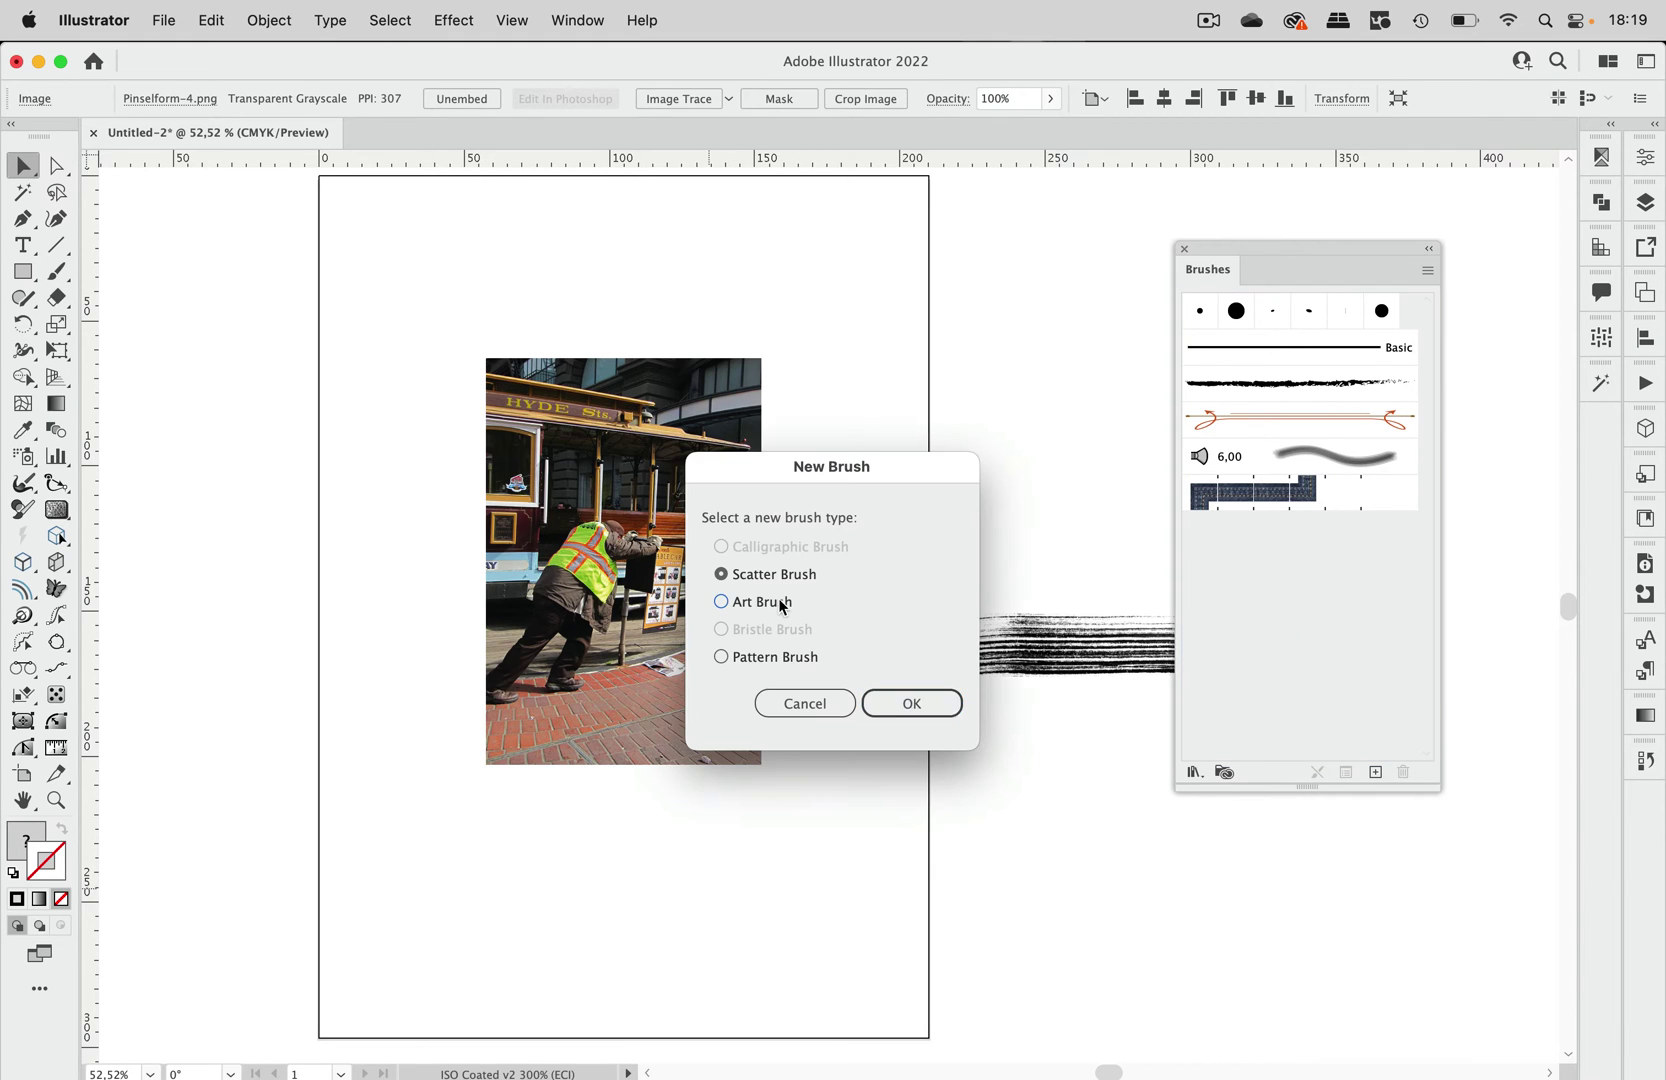
pyautogui.click(783, 603)
pyautogui.click(911, 705)
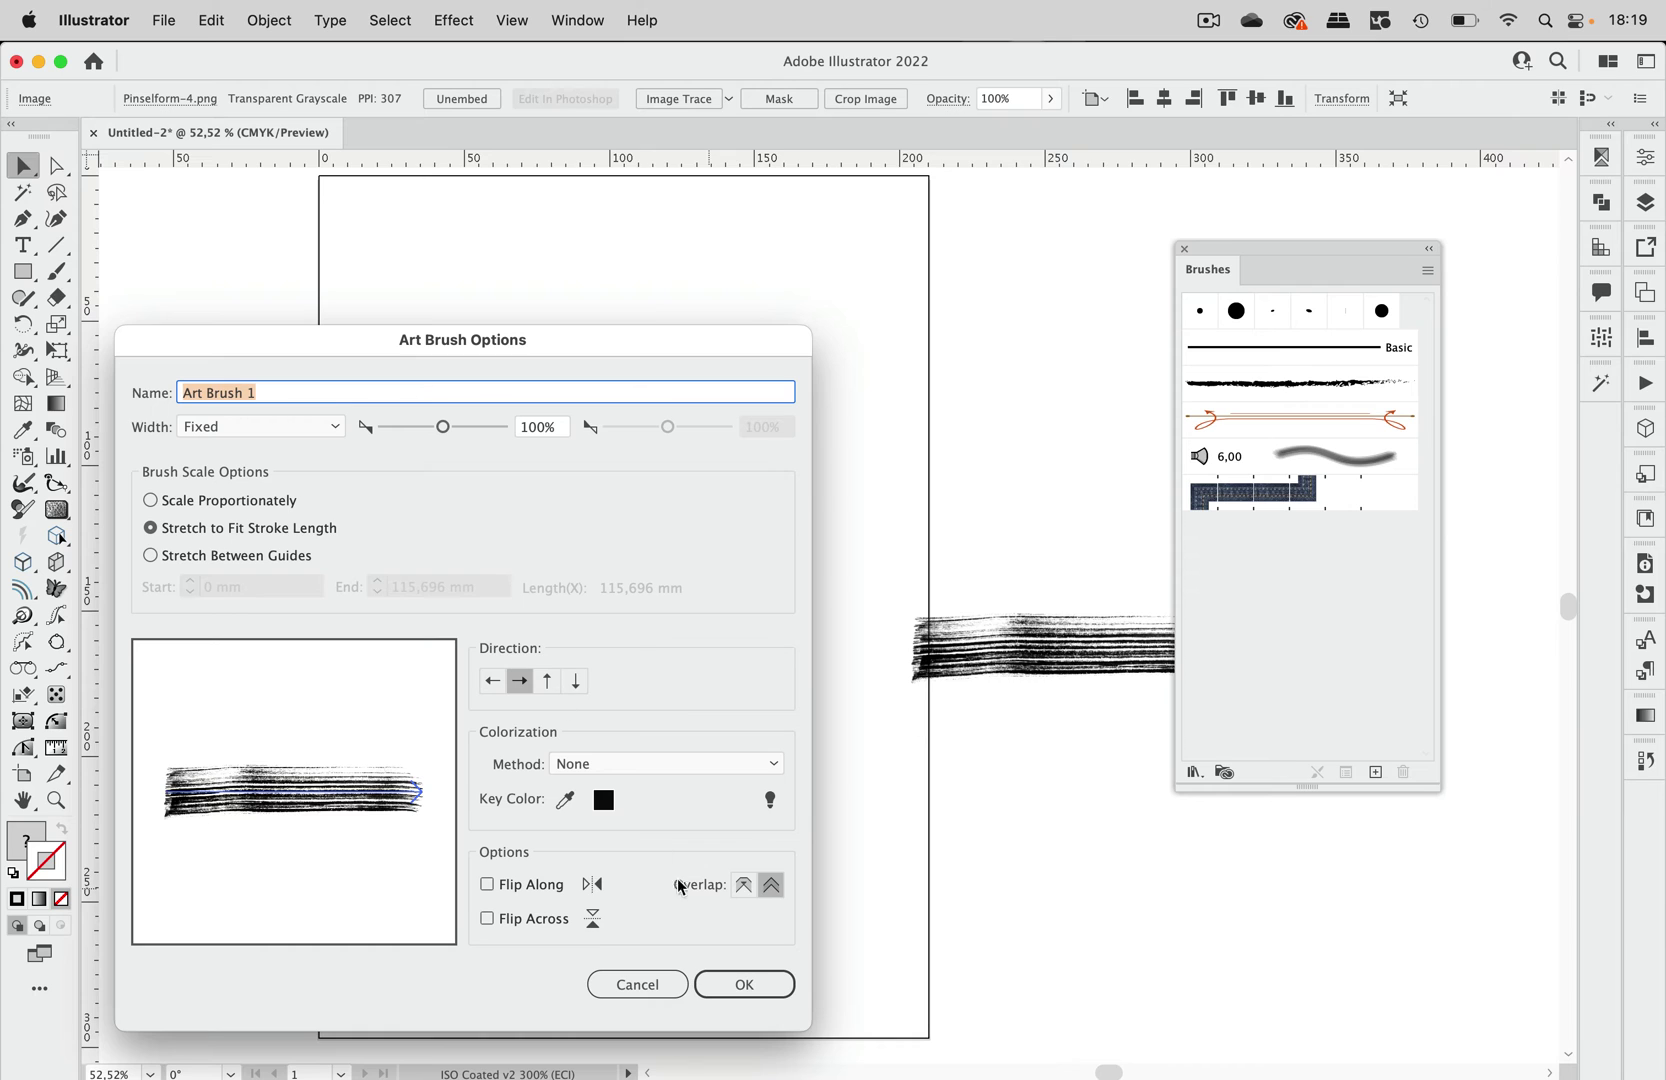
pyautogui.click(740, 984)
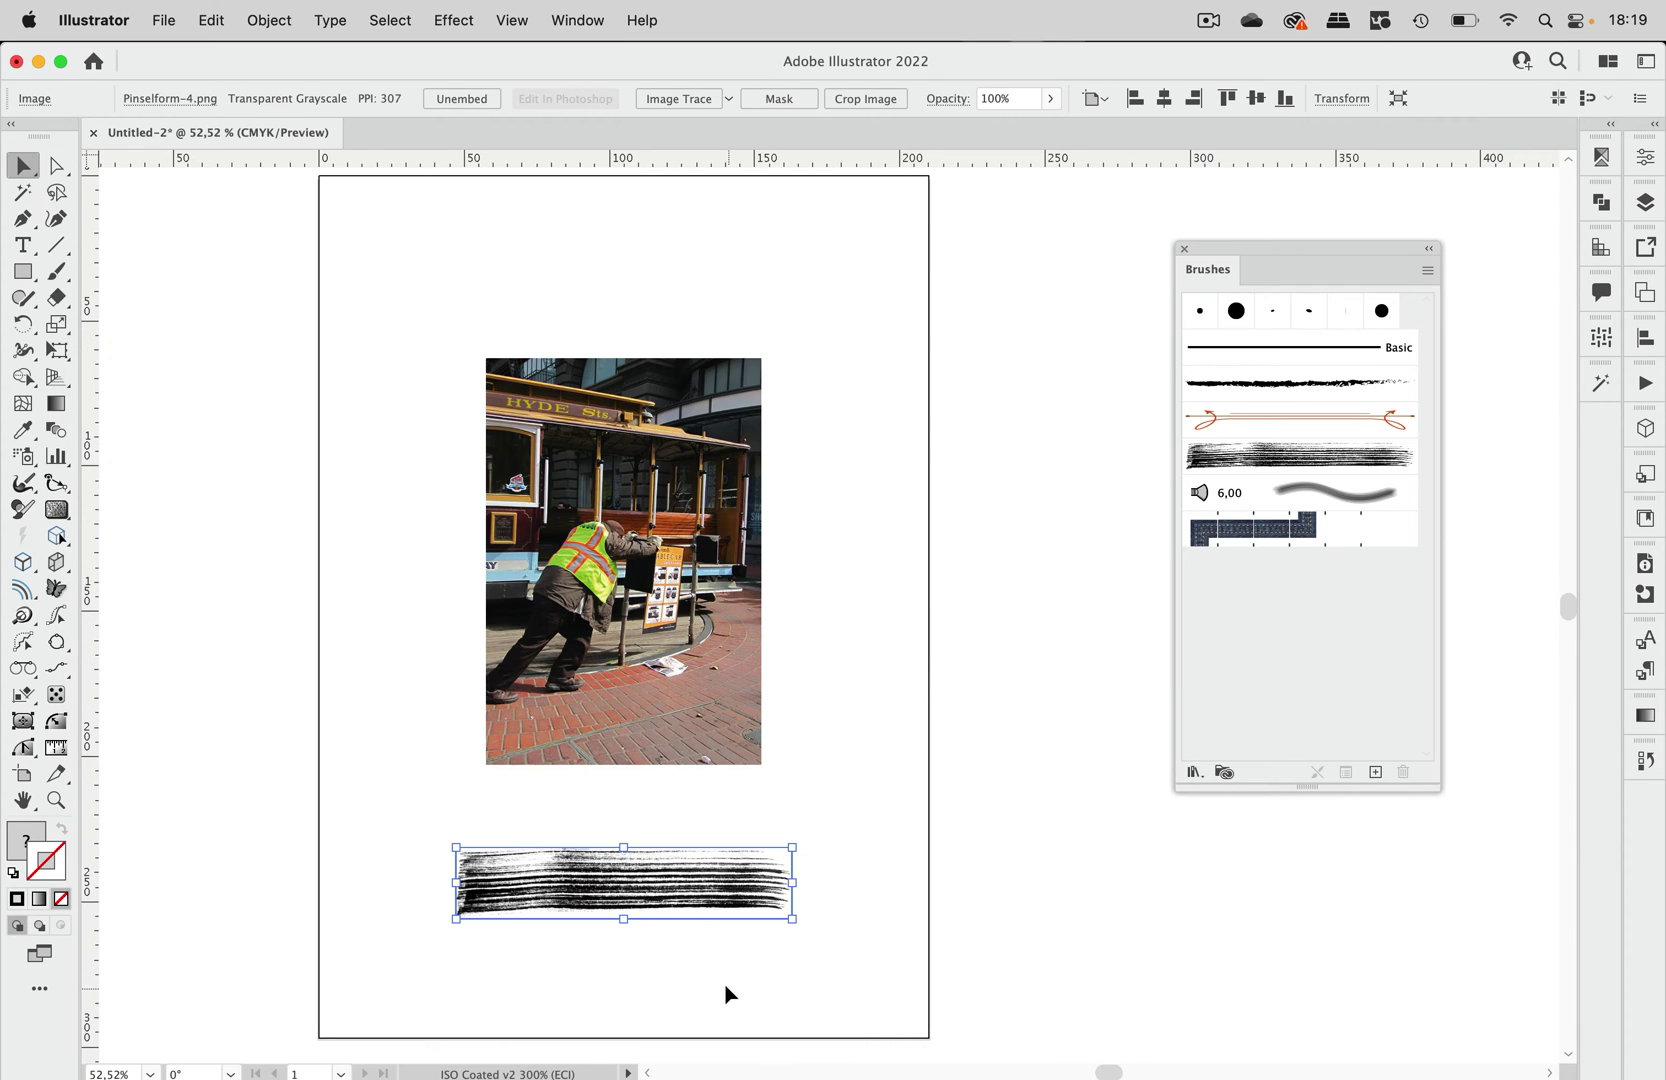
# Paint a wavy test stroke with the new art brush, then delete the stroke and the brush-stroke image
pyautogui.click(55, 269)
pyautogui.moveTo(470, 220); pyautogui.dragTo(1097, 360)
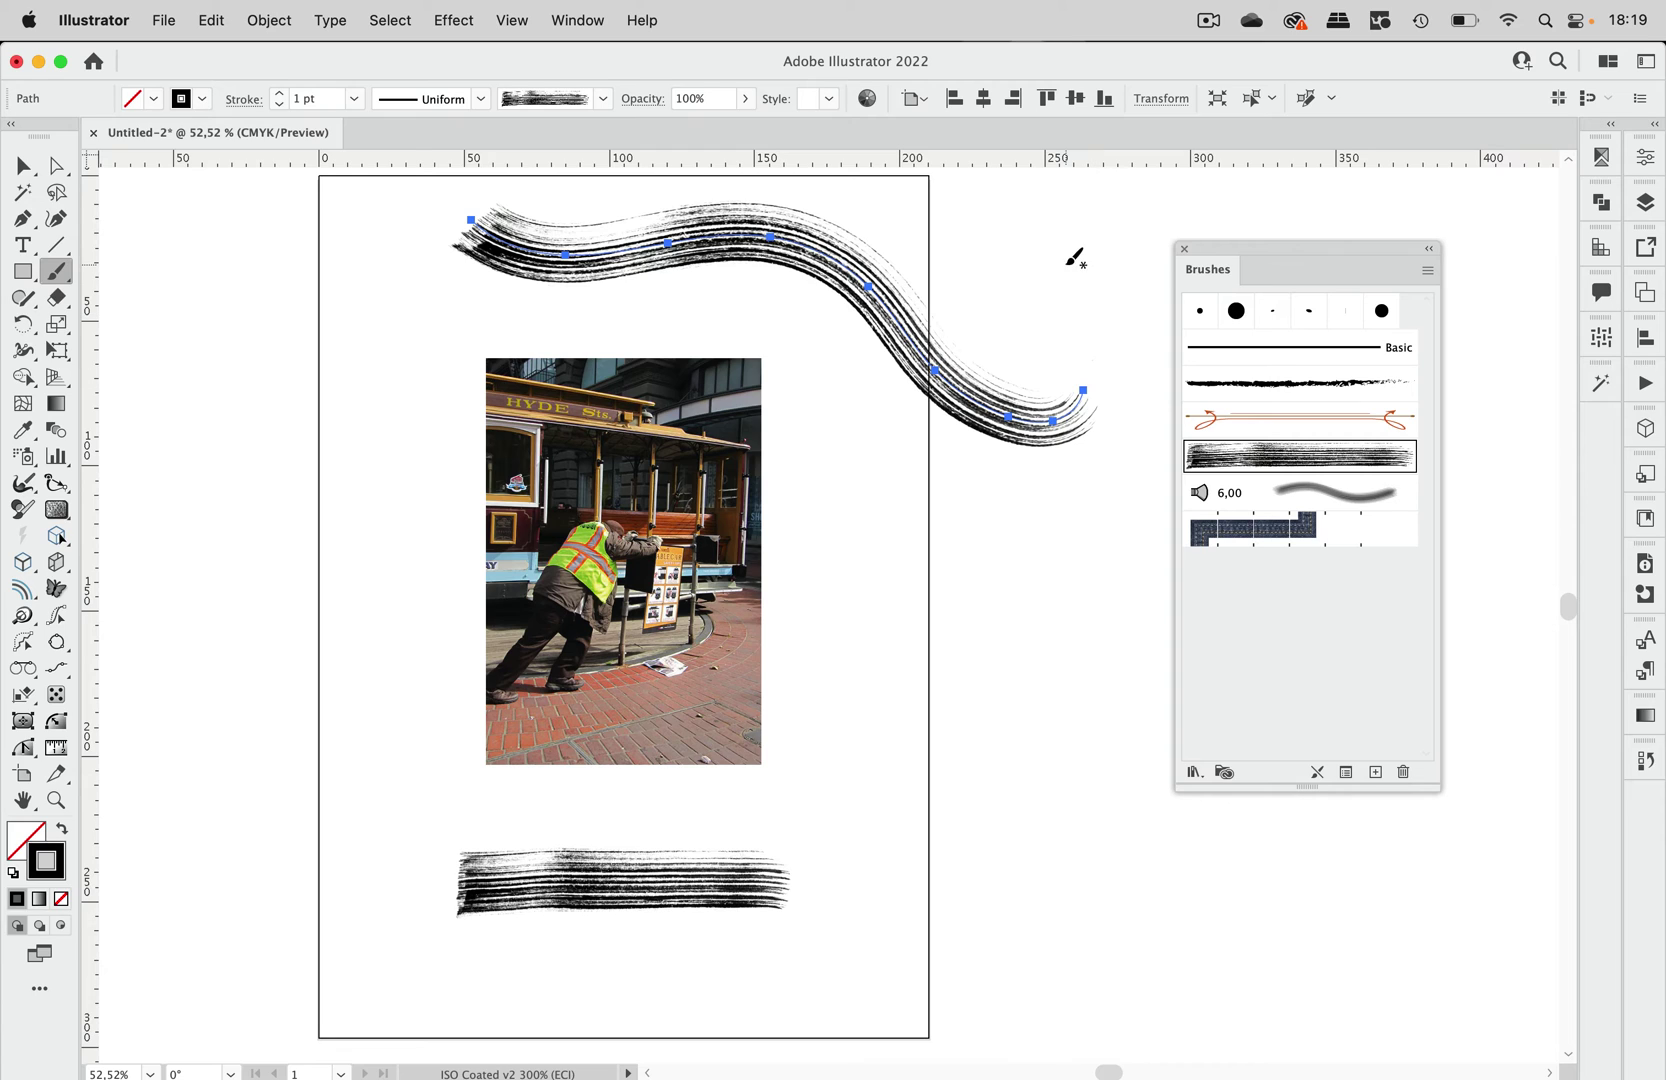
pyautogui.click(22, 165)
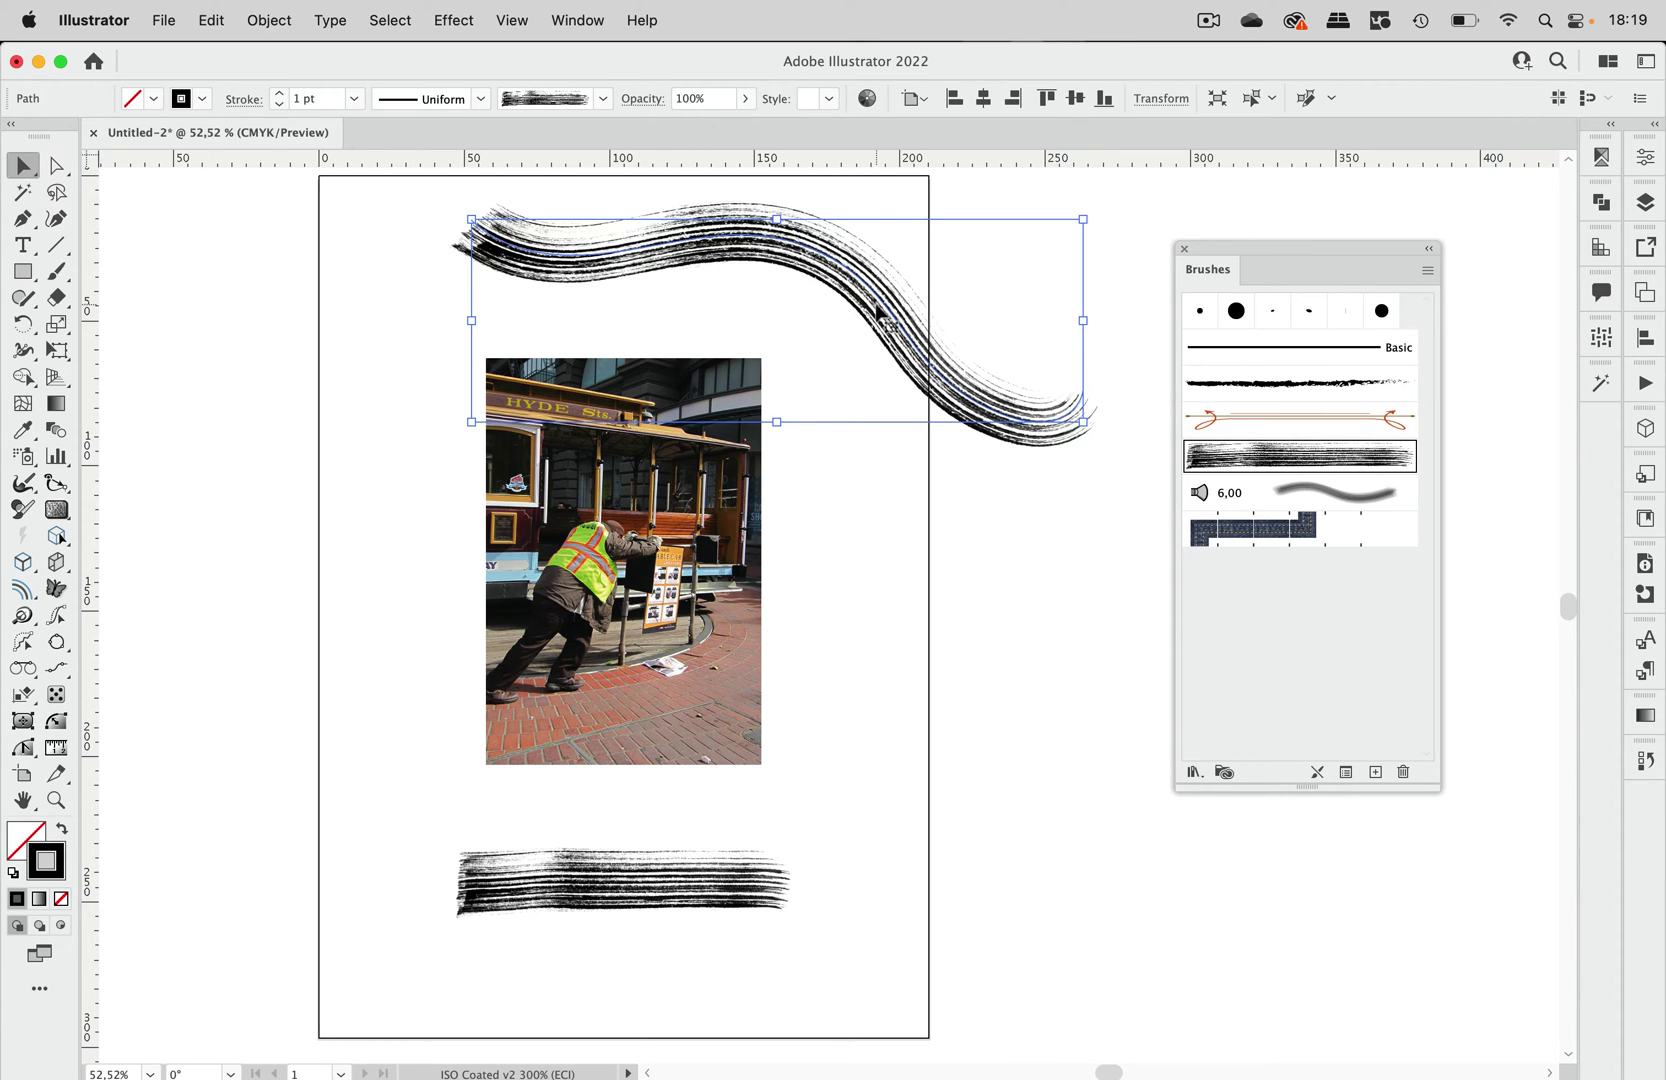
pyautogui.press('Delete')
pyautogui.click(722, 872)
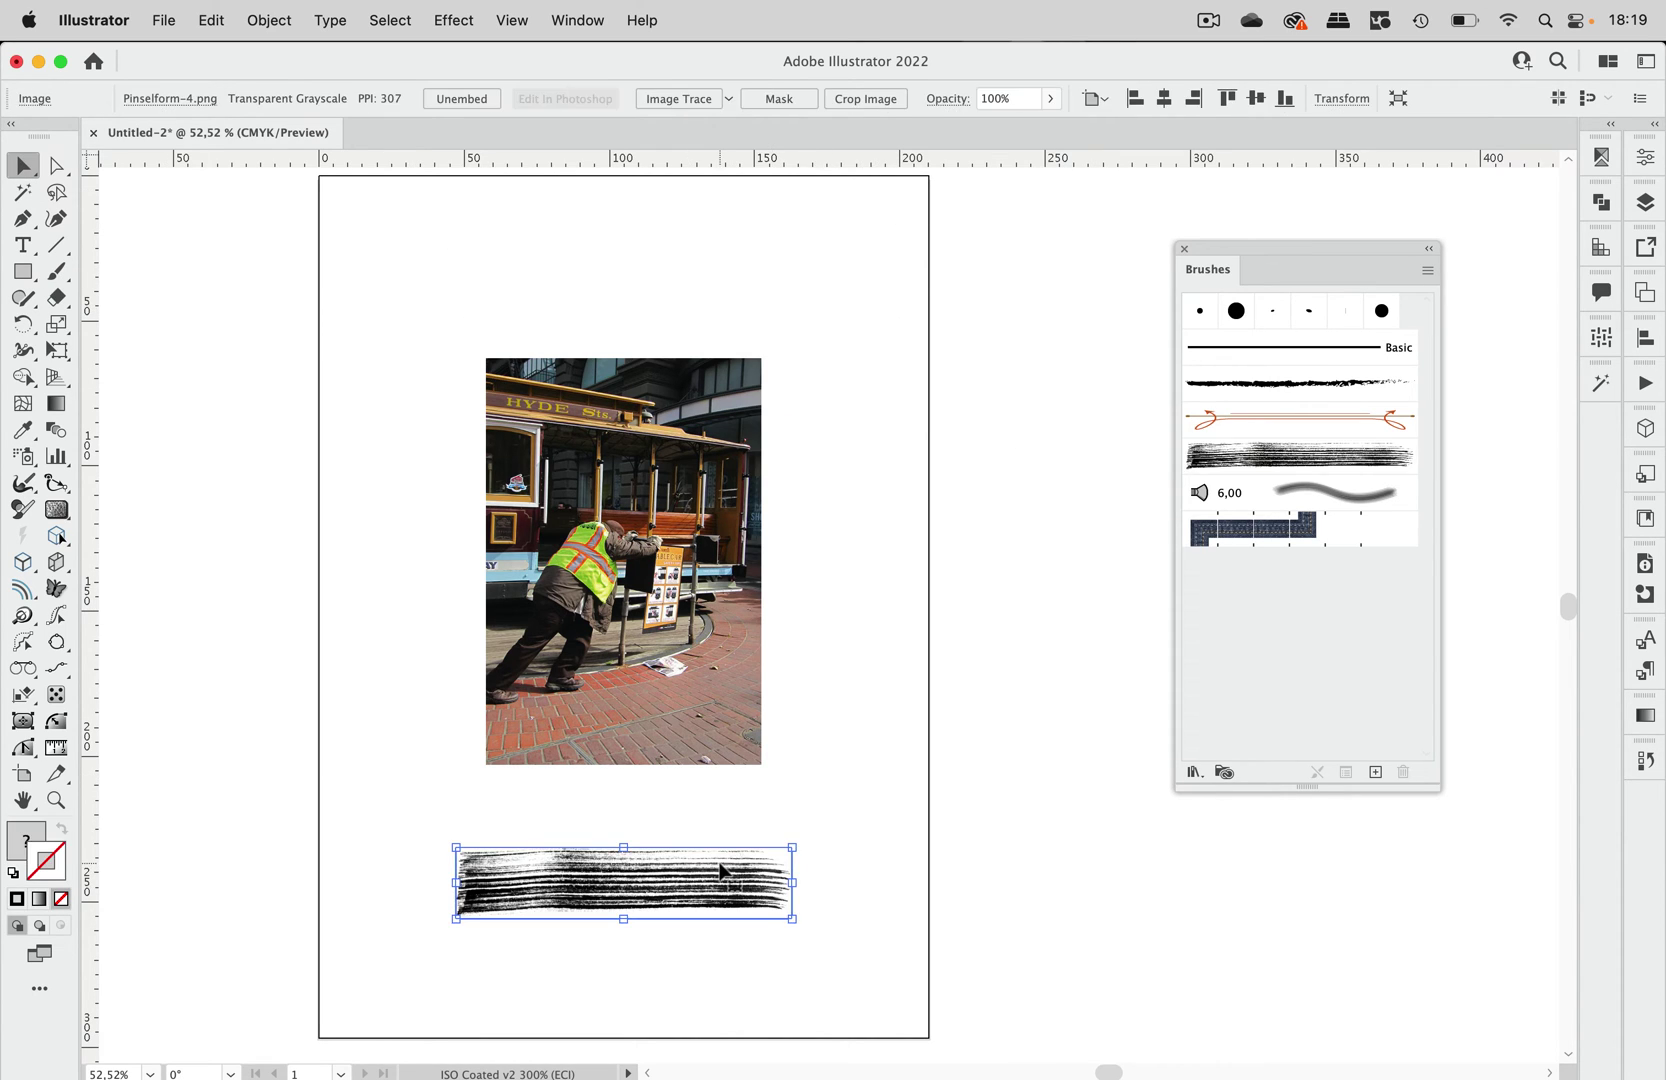
pyautogui.press('Delete')
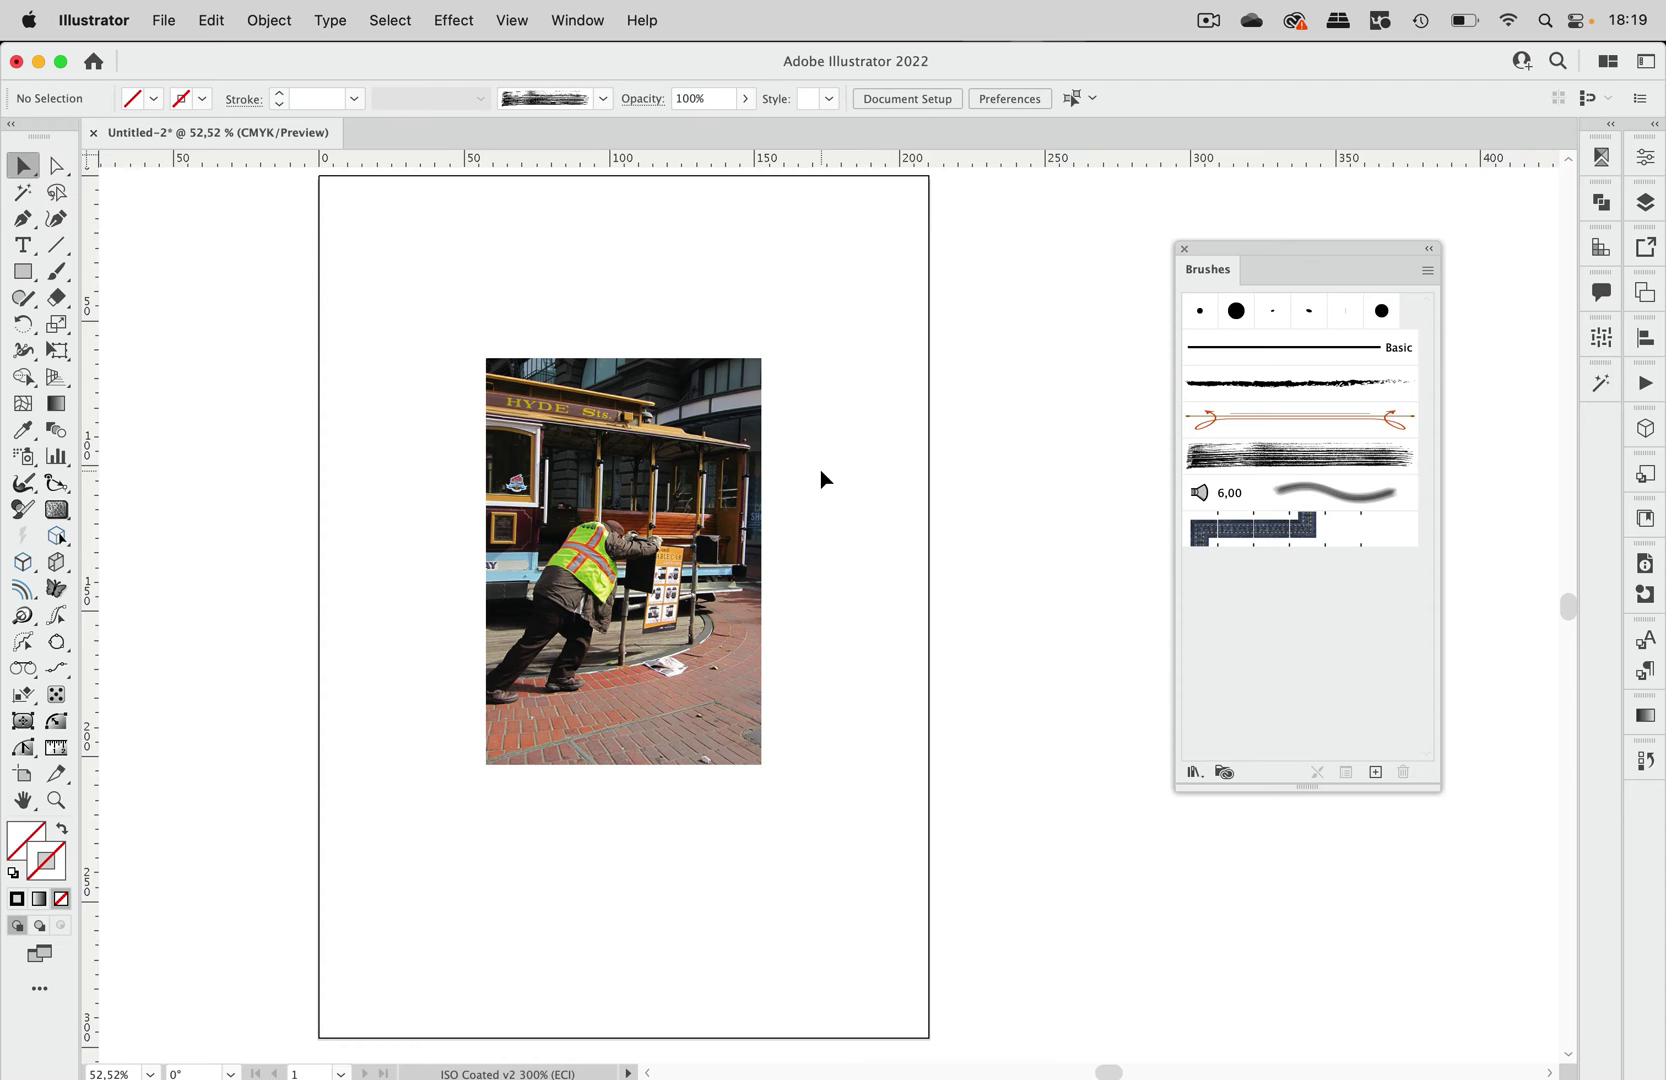
# Try a Perspective Distort on a corner of the cable car photo with Free Transform
pyautogui.click(528, 450)
pyautogui.click(56, 350)
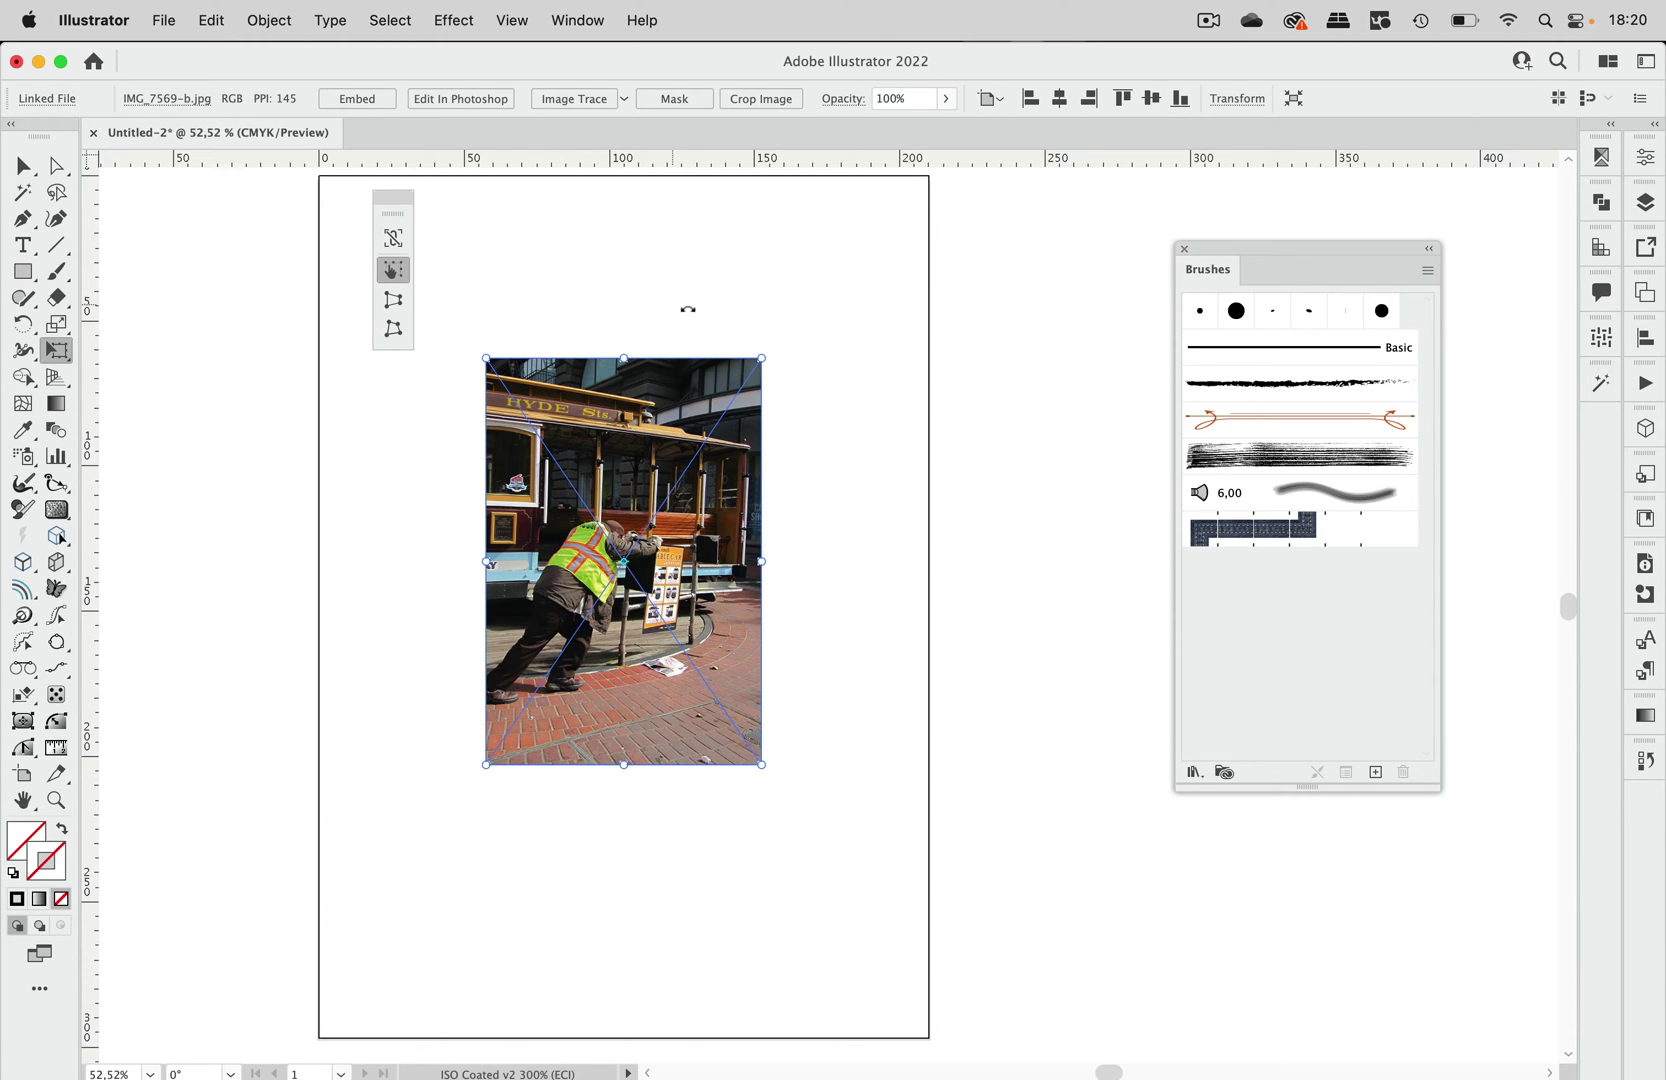
pyautogui.click(393, 300)
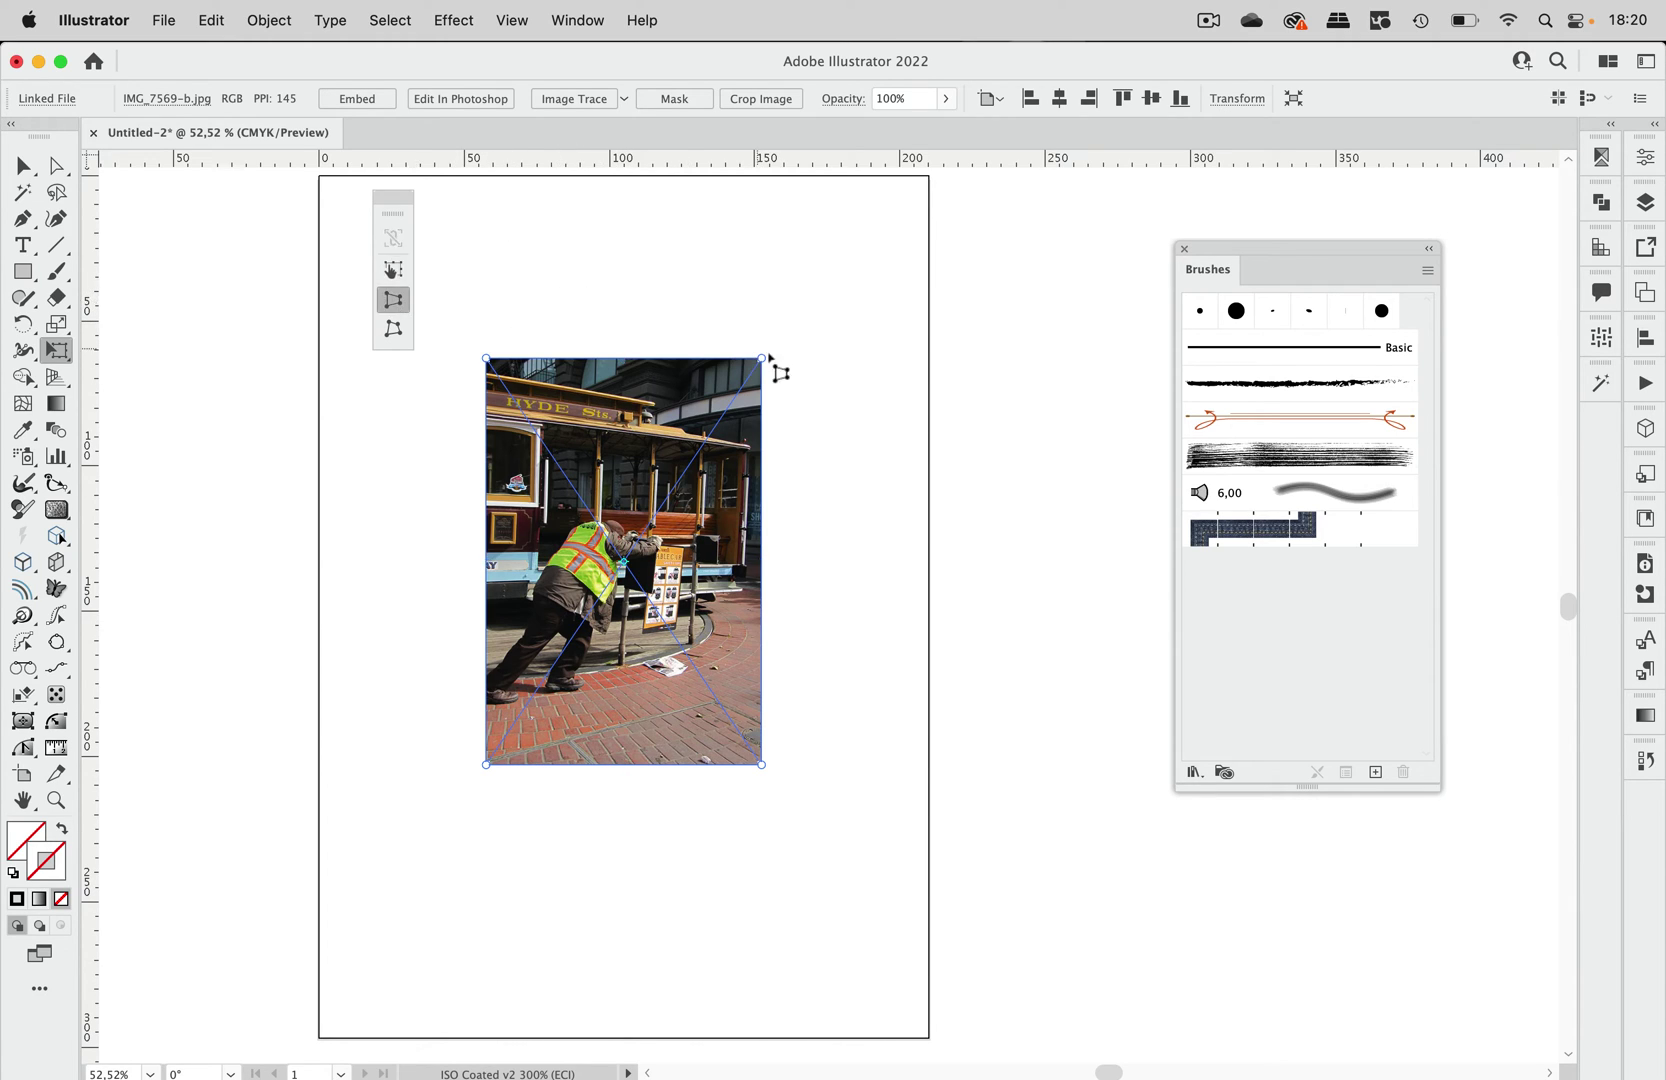
pyautogui.moveTo(770, 366); pyautogui.dragTo(812, 518)
pyautogui.click(23, 166)
# Reselect the cable car photo and embed it in the document
pyautogui.click(537, 240)
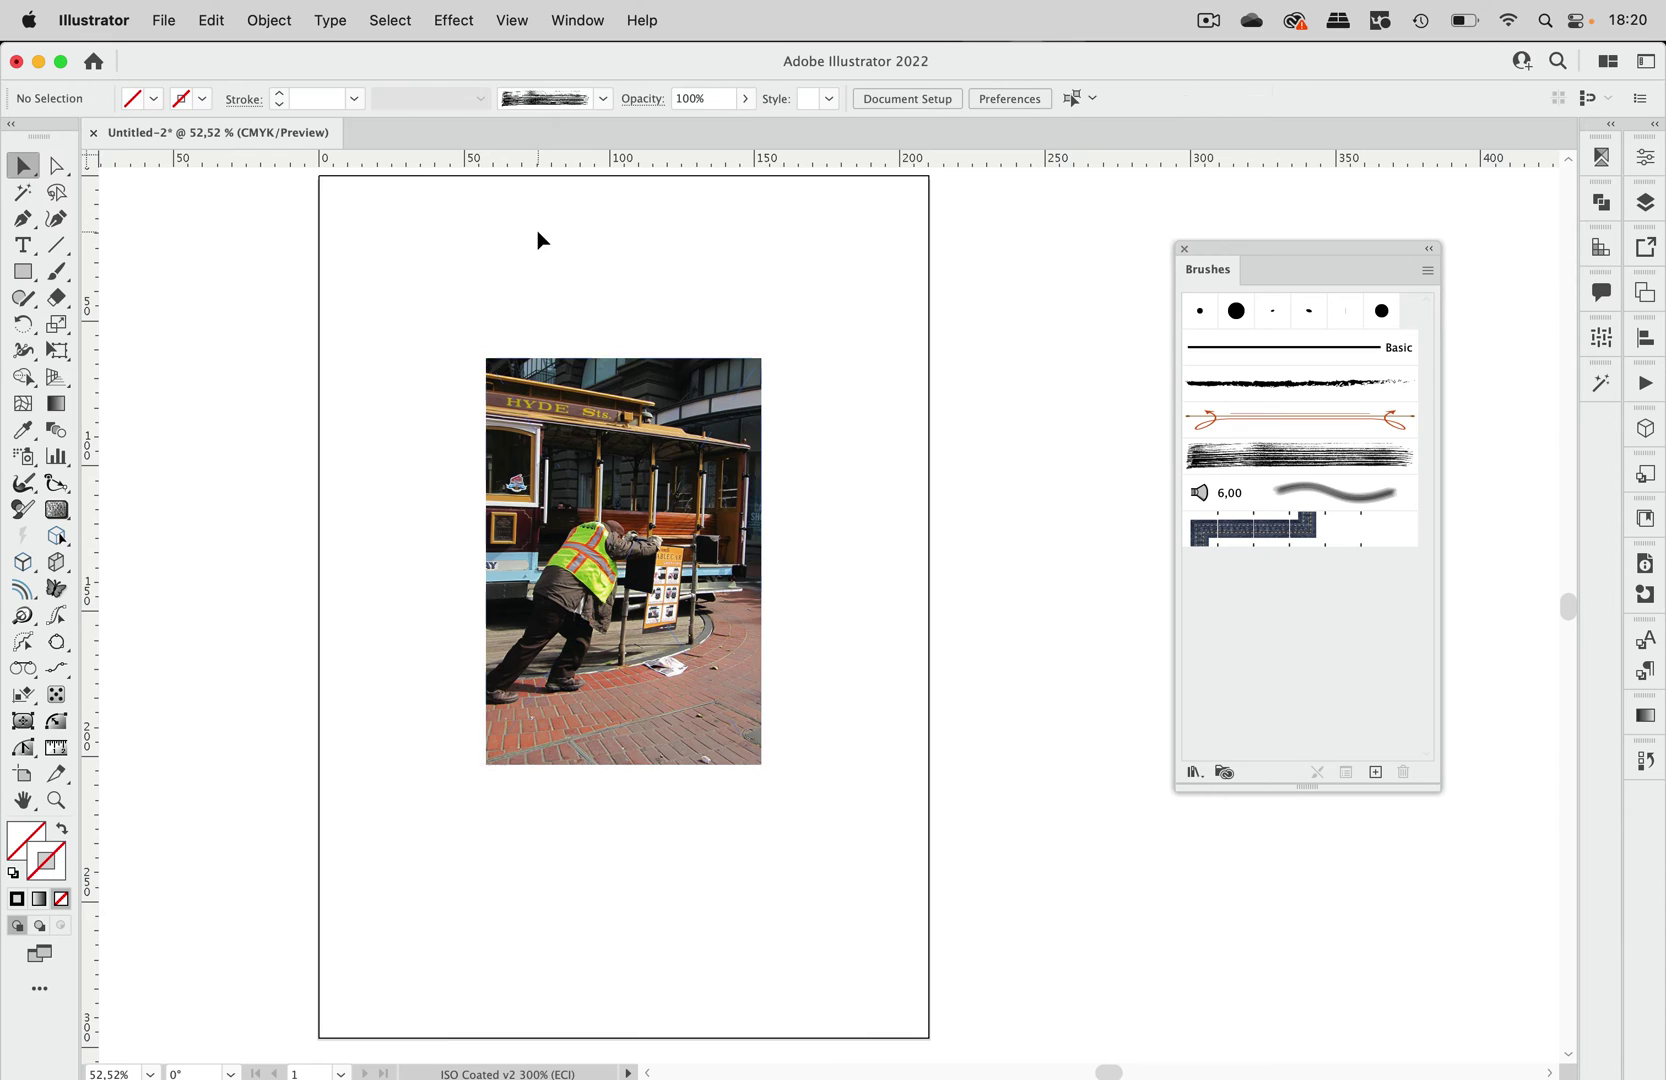
pyautogui.click(599, 433)
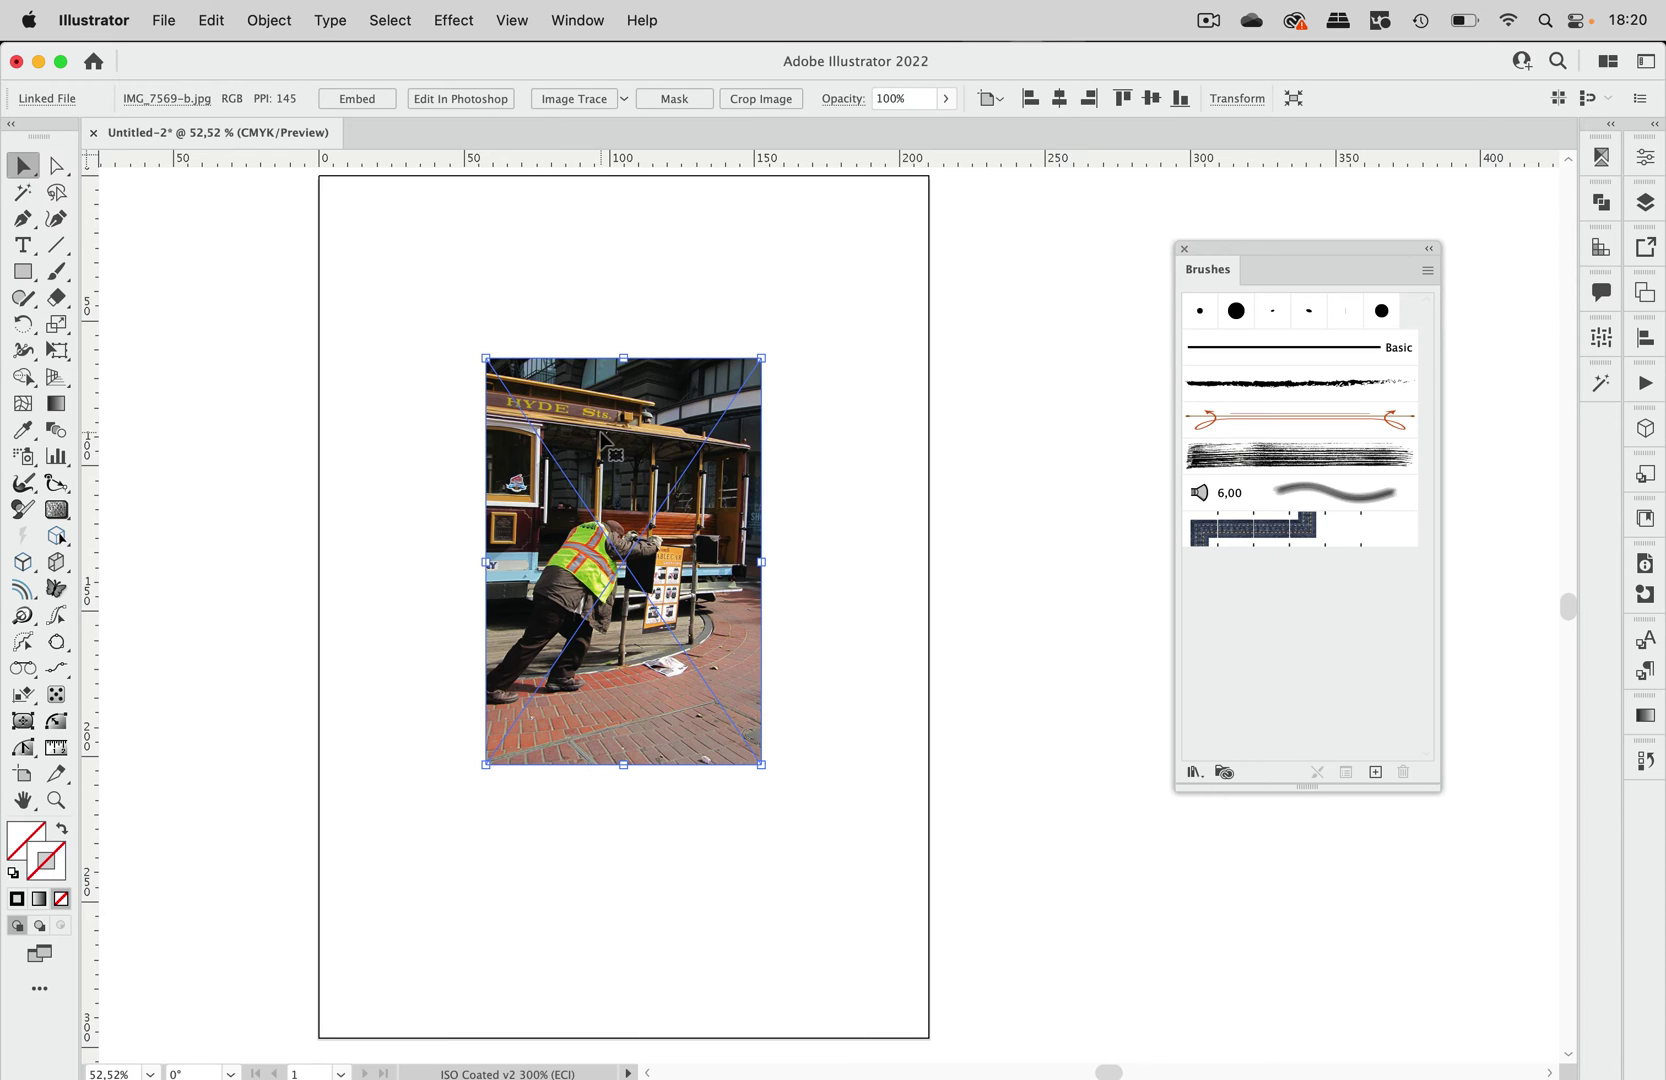
pyautogui.click(351, 98)
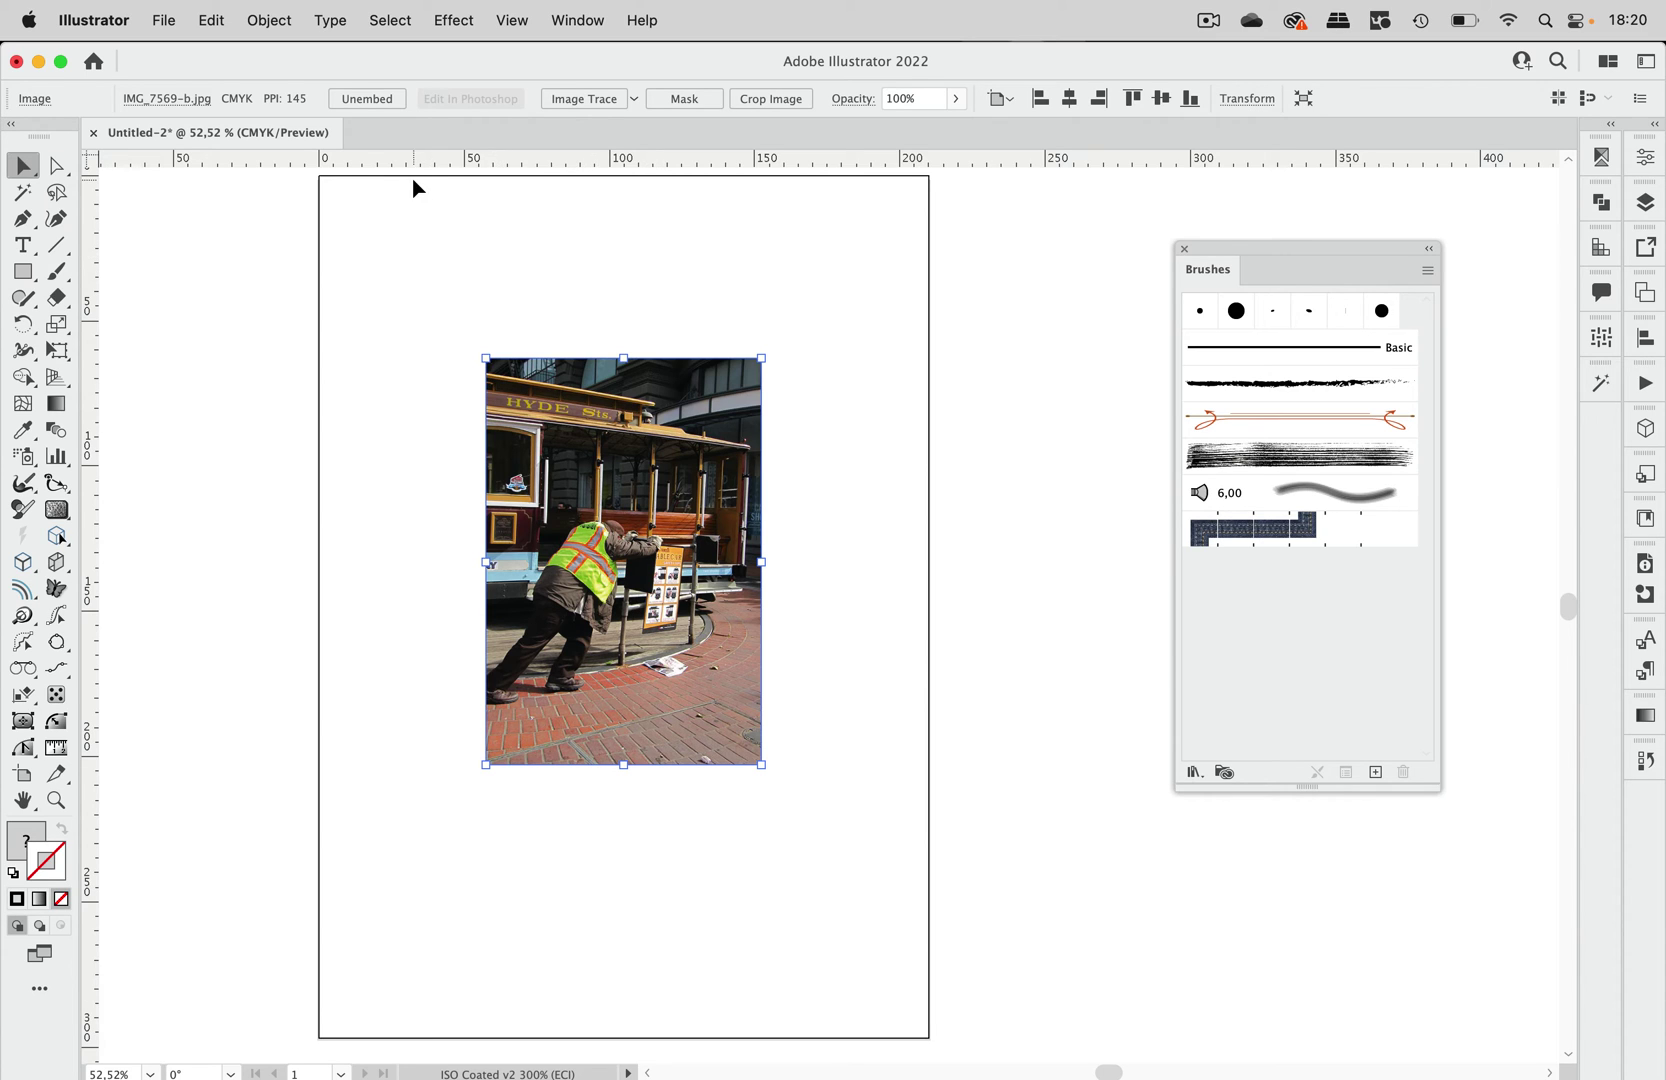
# Apply an envelope mesh with 1 row and 1 column to the cable car photo
pyautogui.click(269, 20)
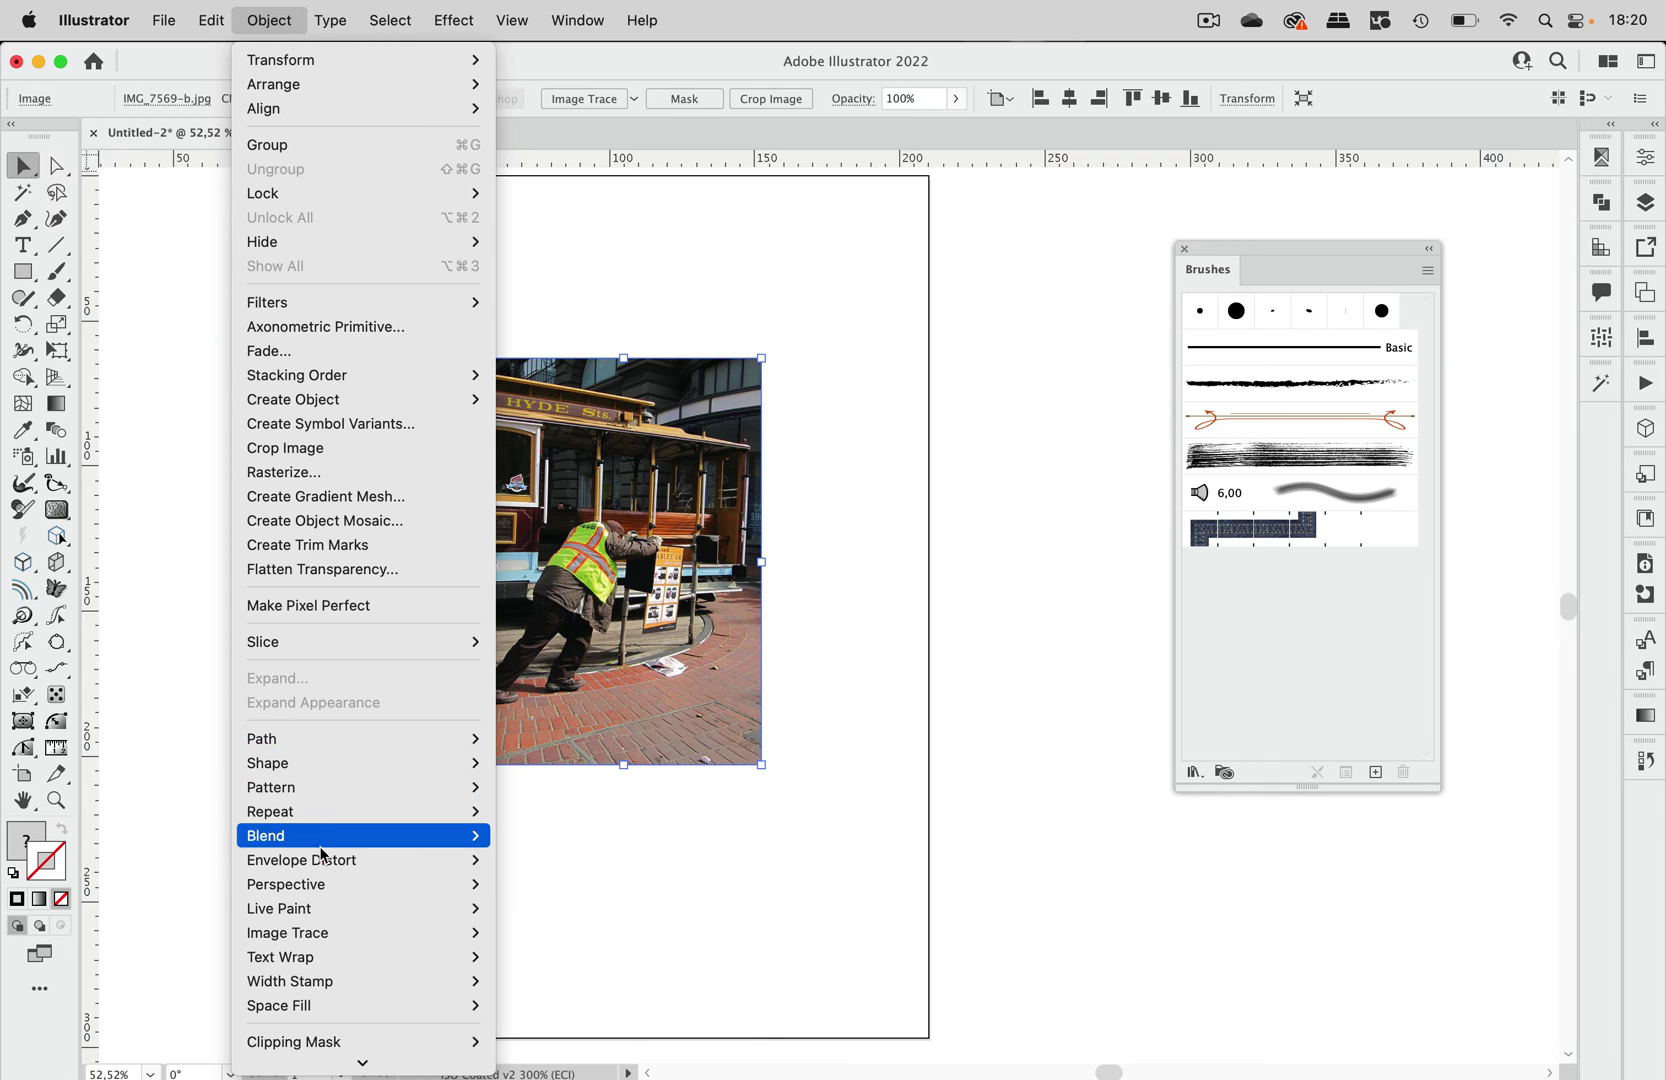
pyautogui.moveTo(302, 860)
pyautogui.click(591, 886)
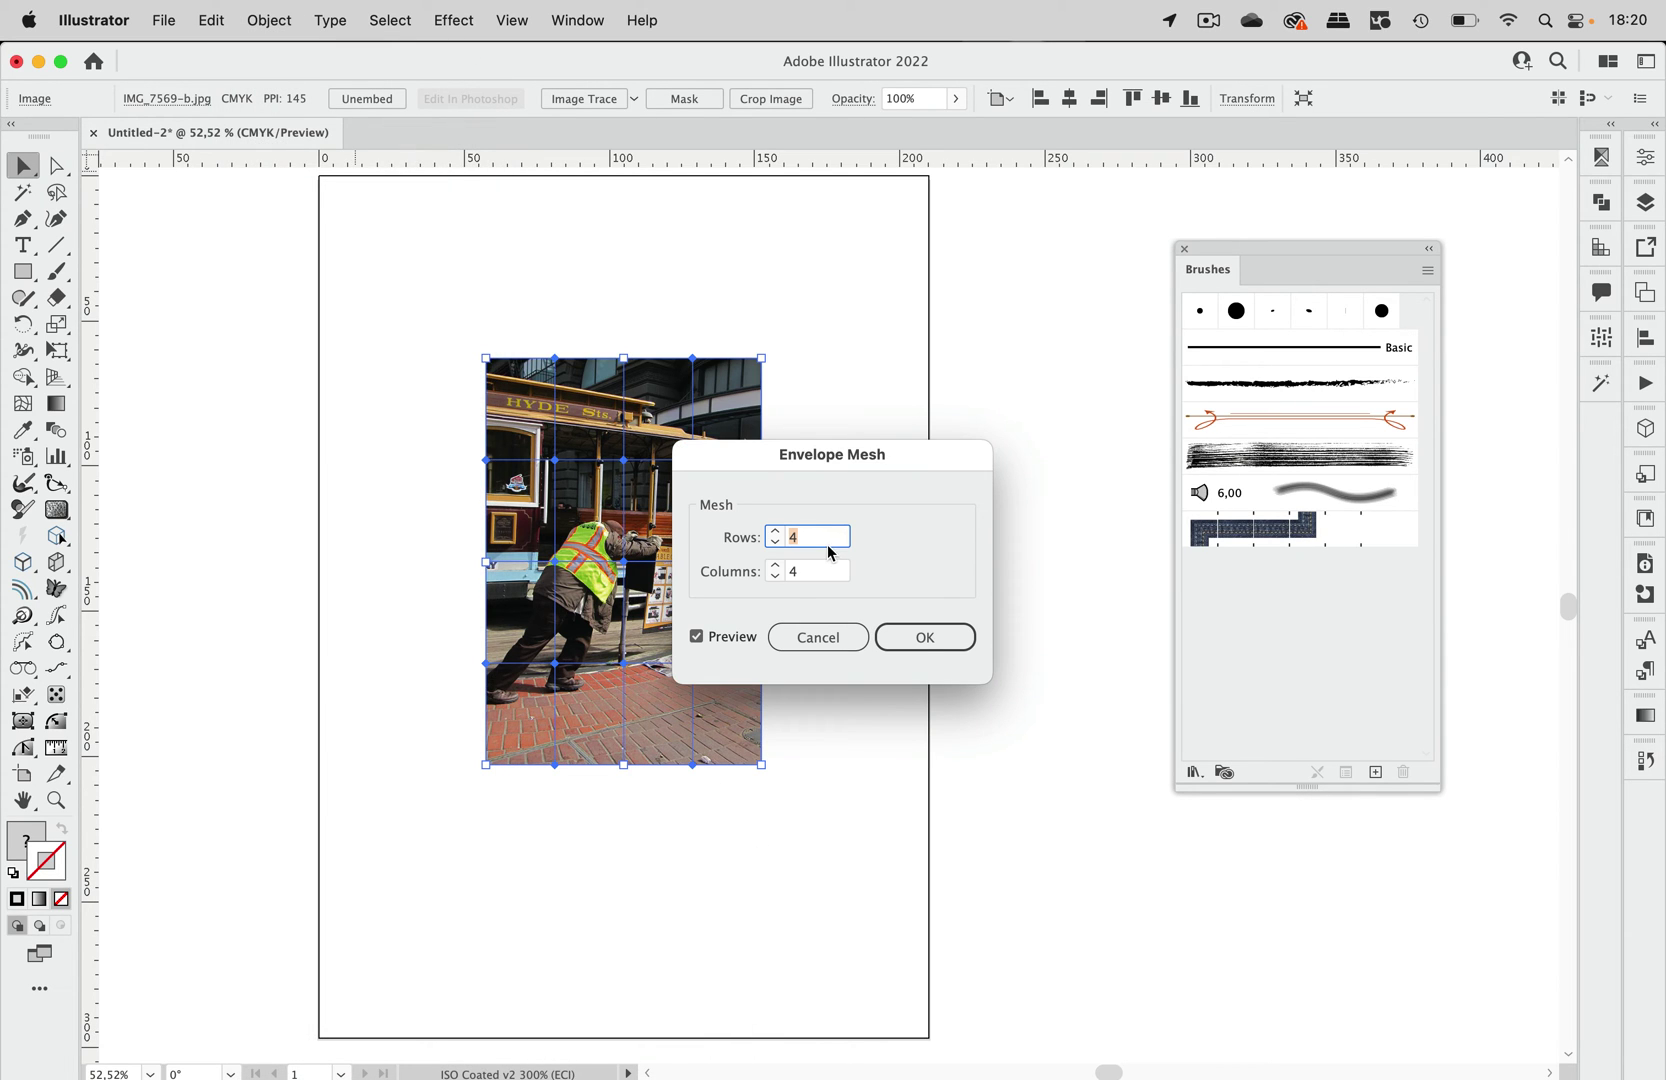
pyautogui.write('1')
pyautogui.press('Tab')
pyautogui.write('1')
pyautogui.click(925, 637)
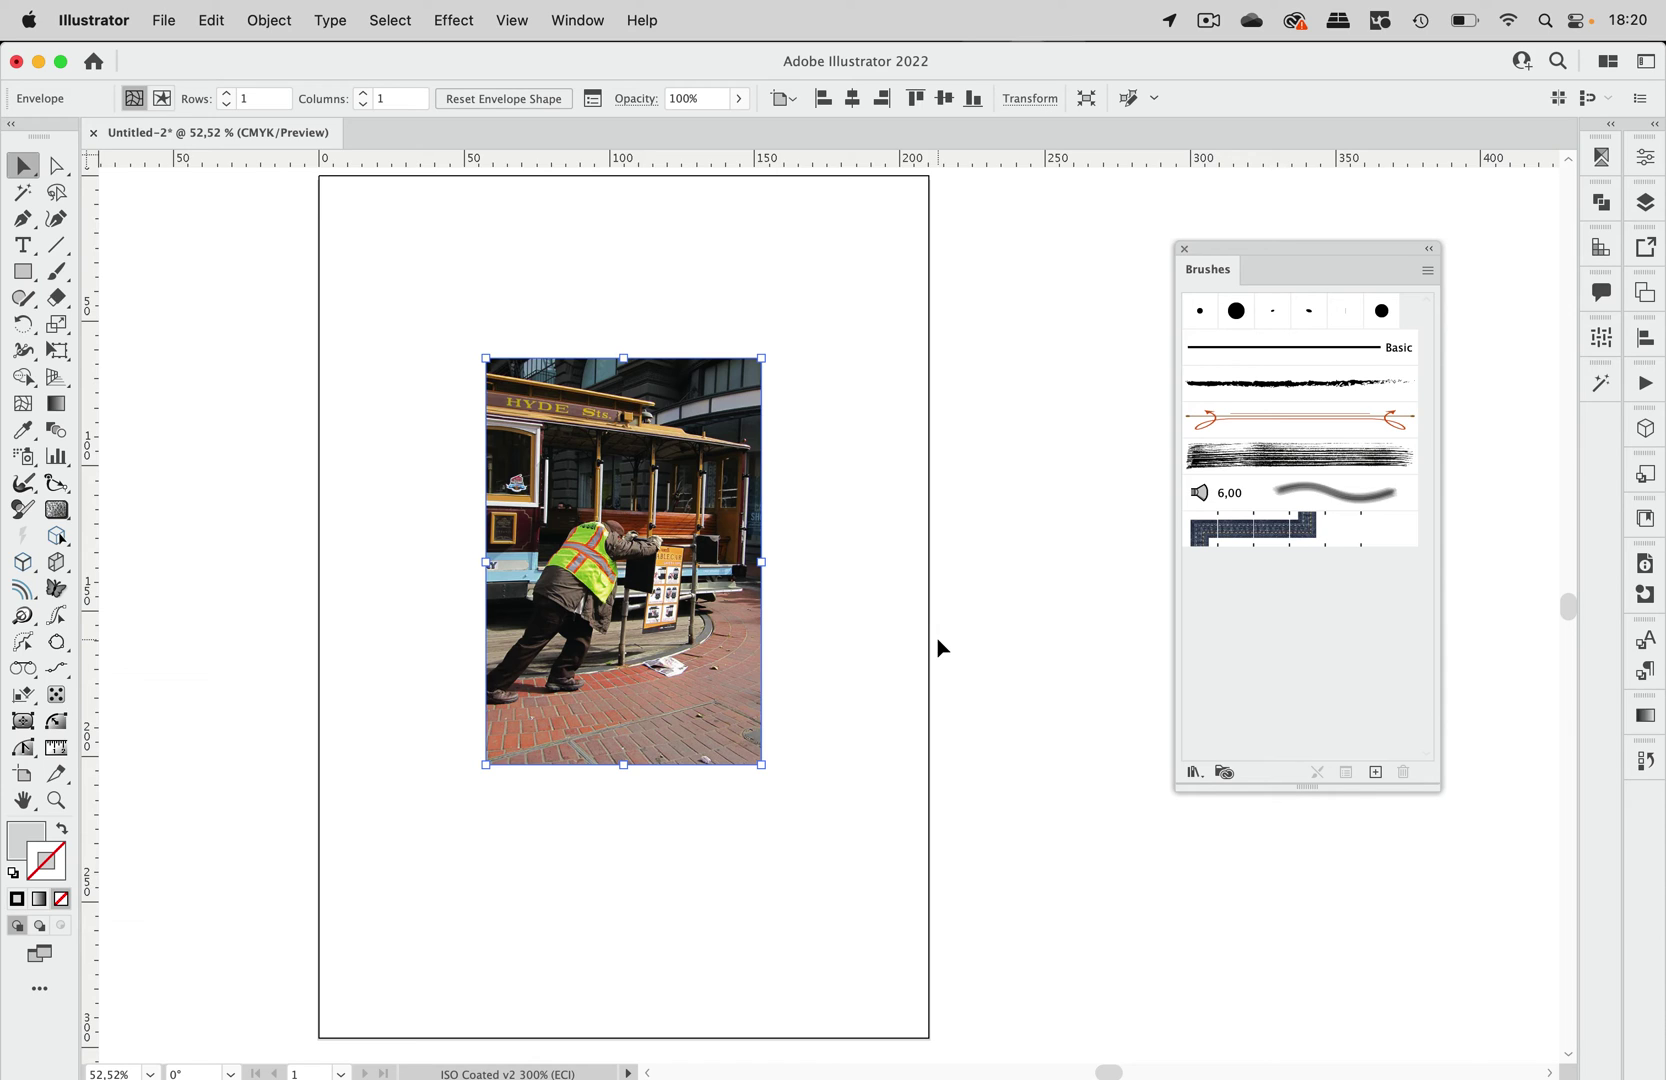
# Use Perspective Distort to pull the enveloped photo's top-right corner down
pyautogui.click(57, 351)
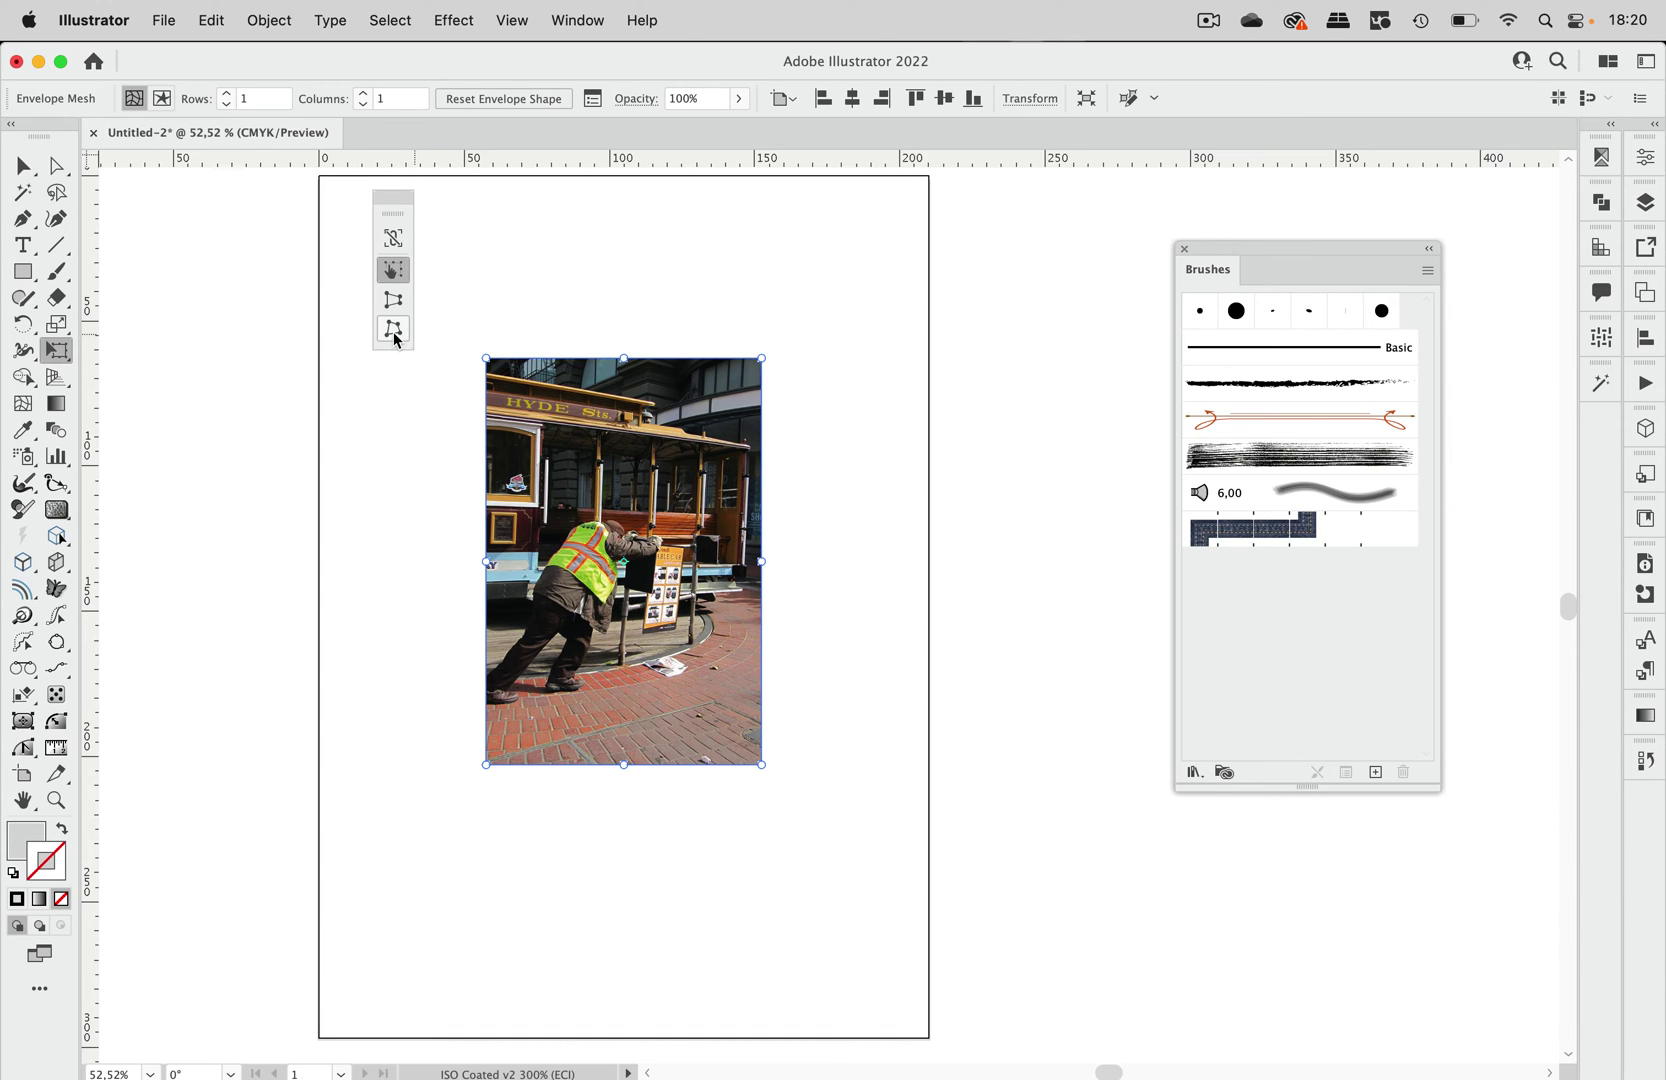
pyautogui.click(394, 330)
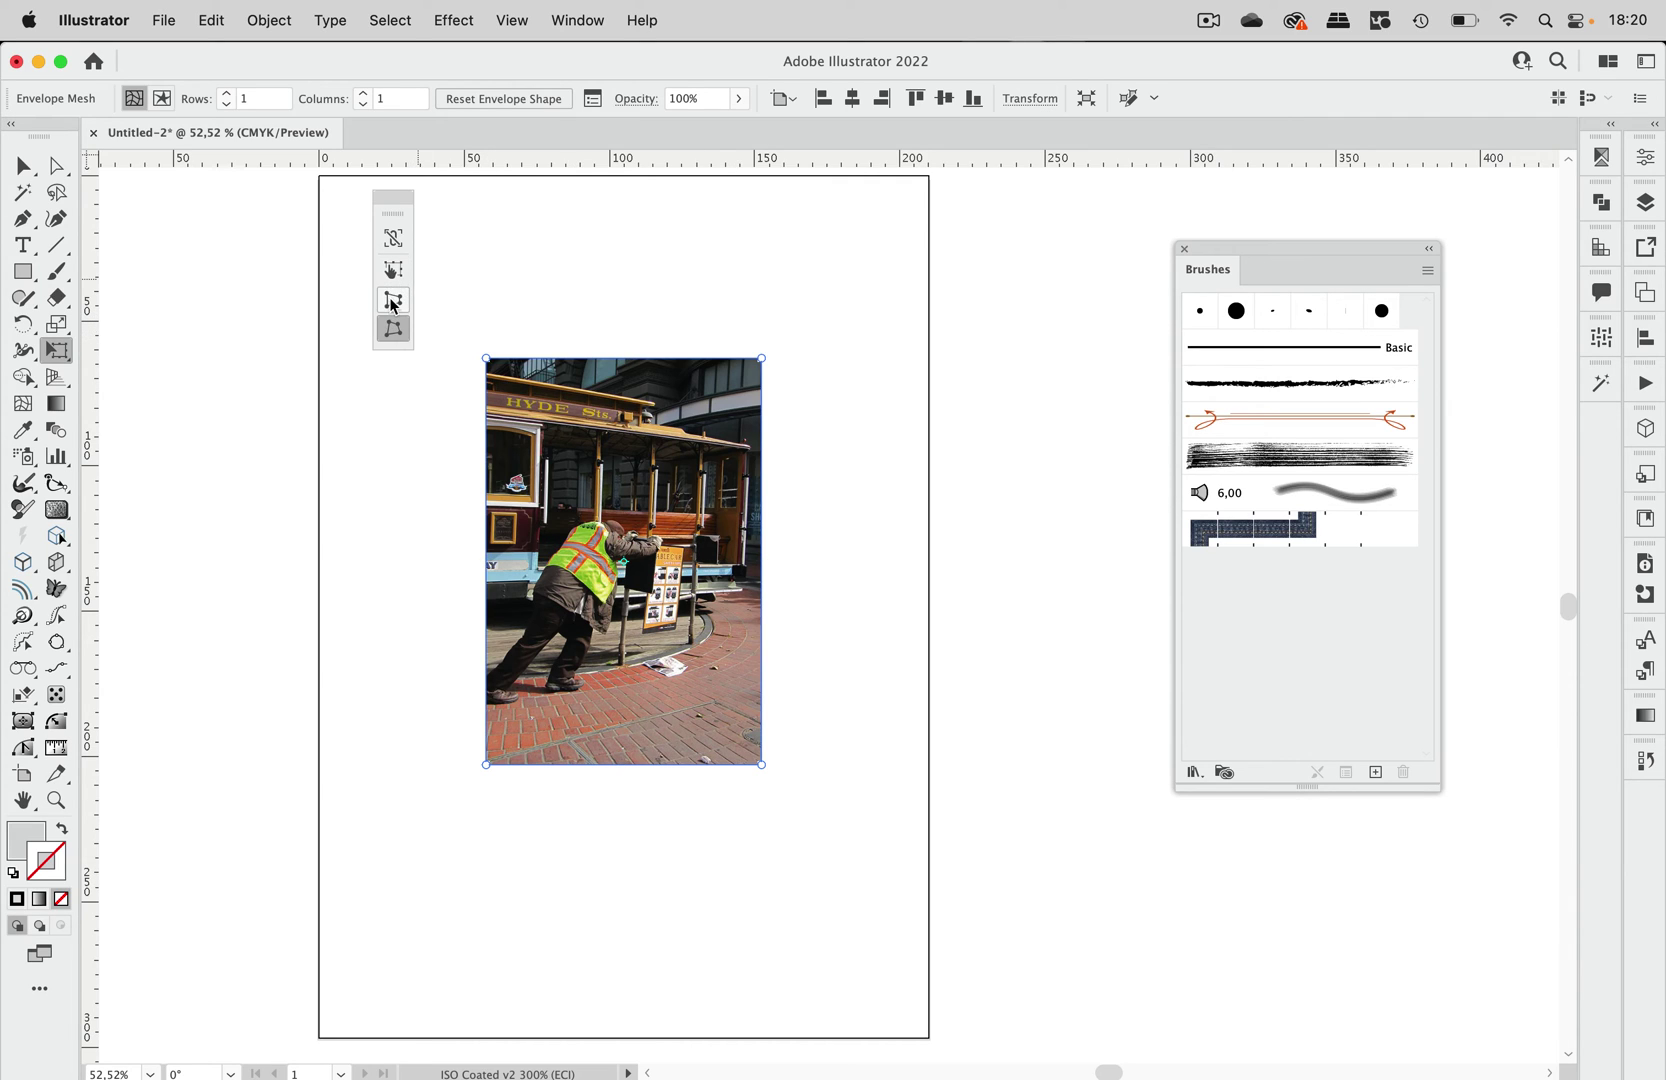
pyautogui.click(394, 300)
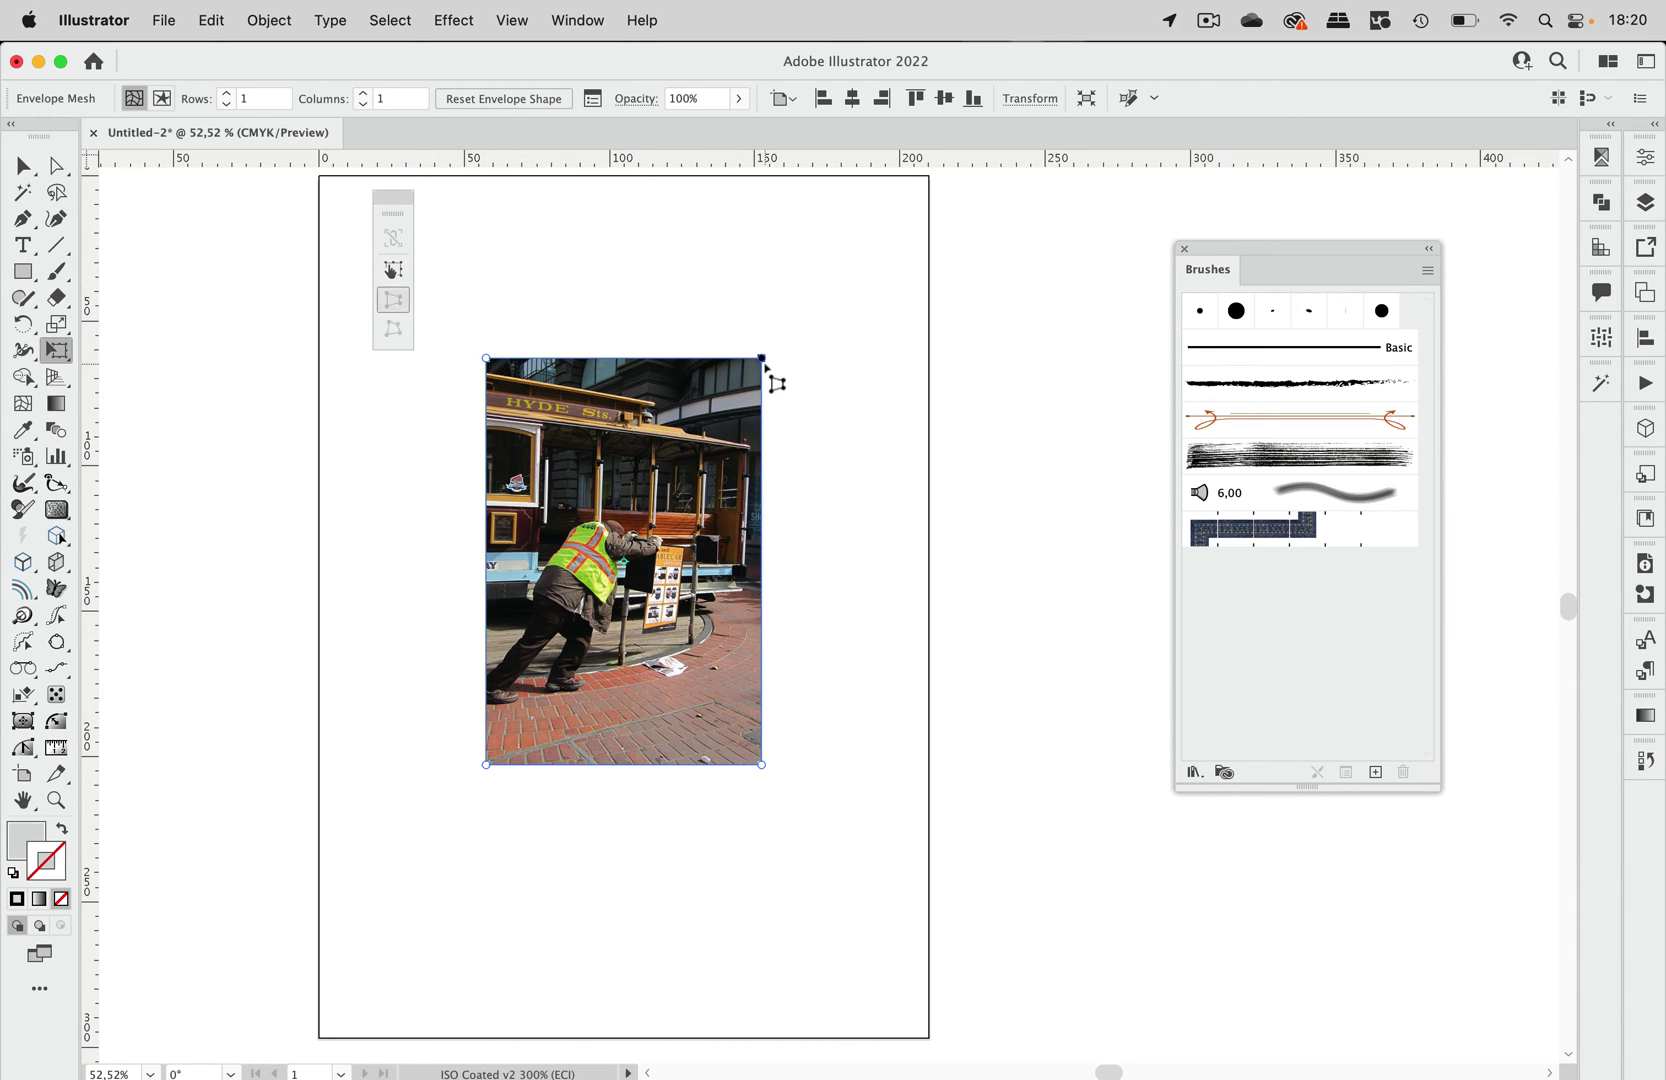
pyautogui.moveTo(762, 359)
pyautogui.mouseDown()
pyautogui.moveTo(770, 528)
pyautogui.moveTo(763, 462)
pyautogui.mouseUp()
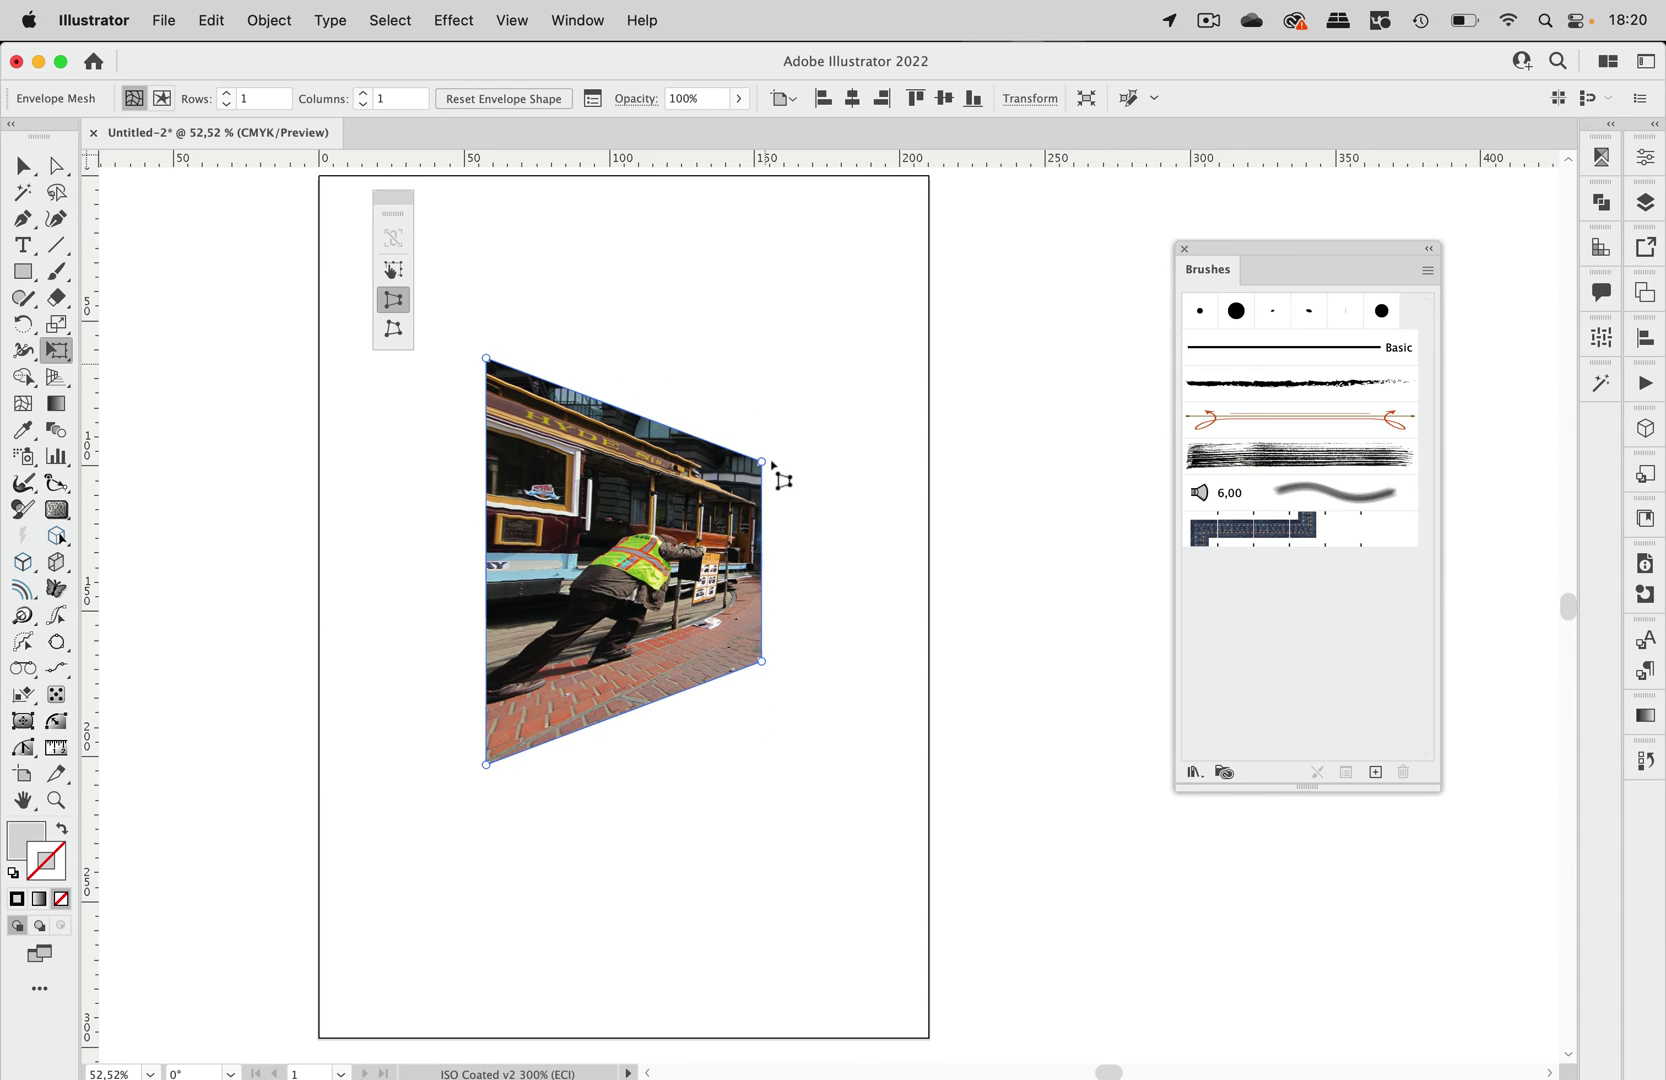
# With Free Distort, raise the top-right corner outward and lower the top-left corner, then reselect the photo
pyautogui.click(394, 328)
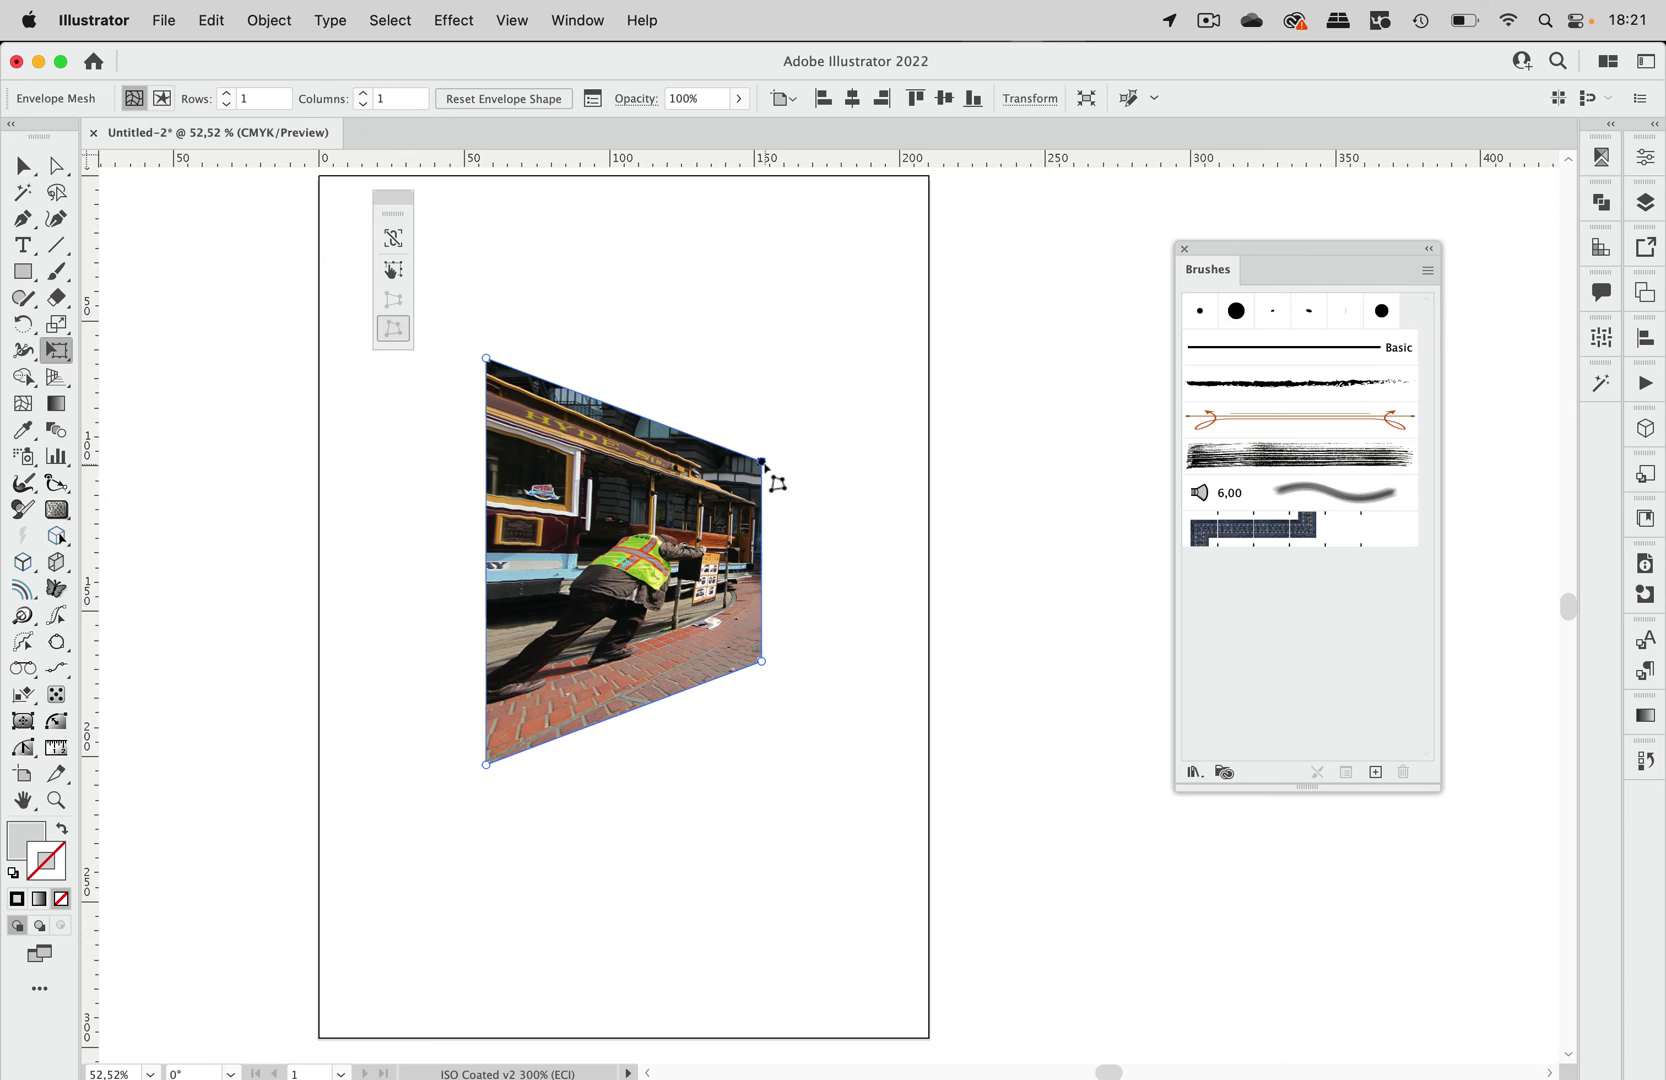
pyautogui.moveTo(763, 462); pyautogui.dragTo(817, 300)
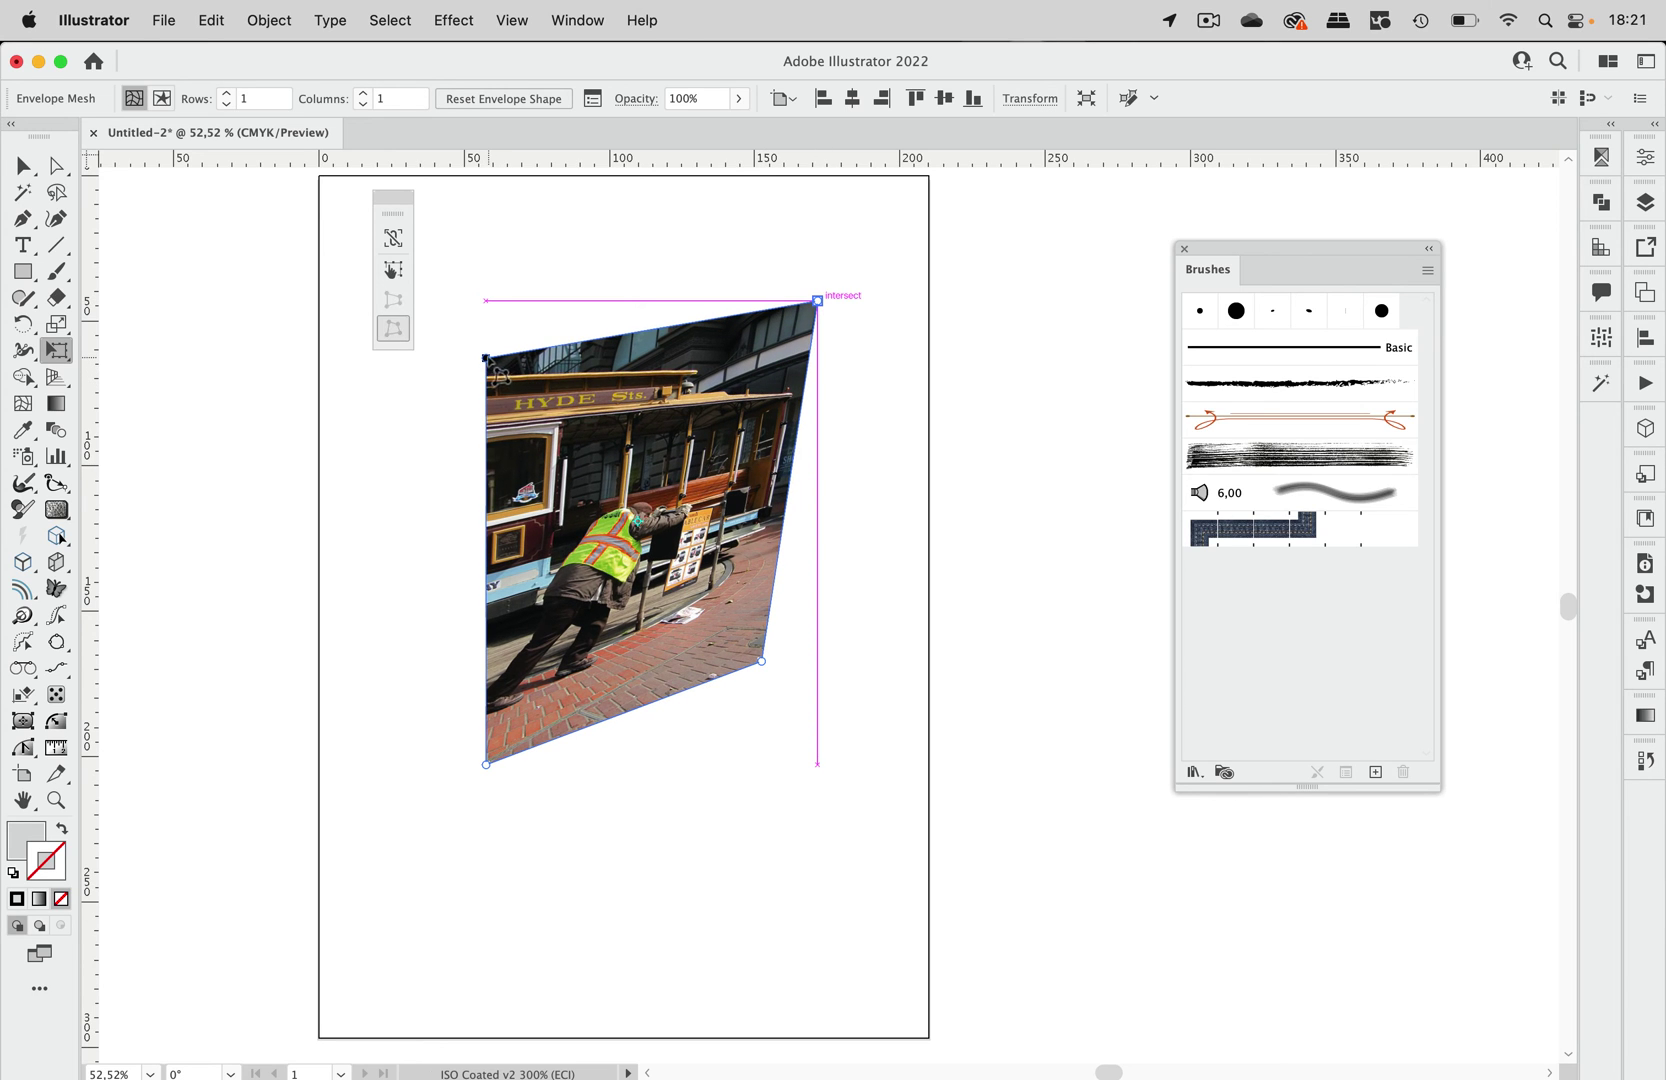
pyautogui.moveTo(486, 358); pyautogui.dragTo(415, 471)
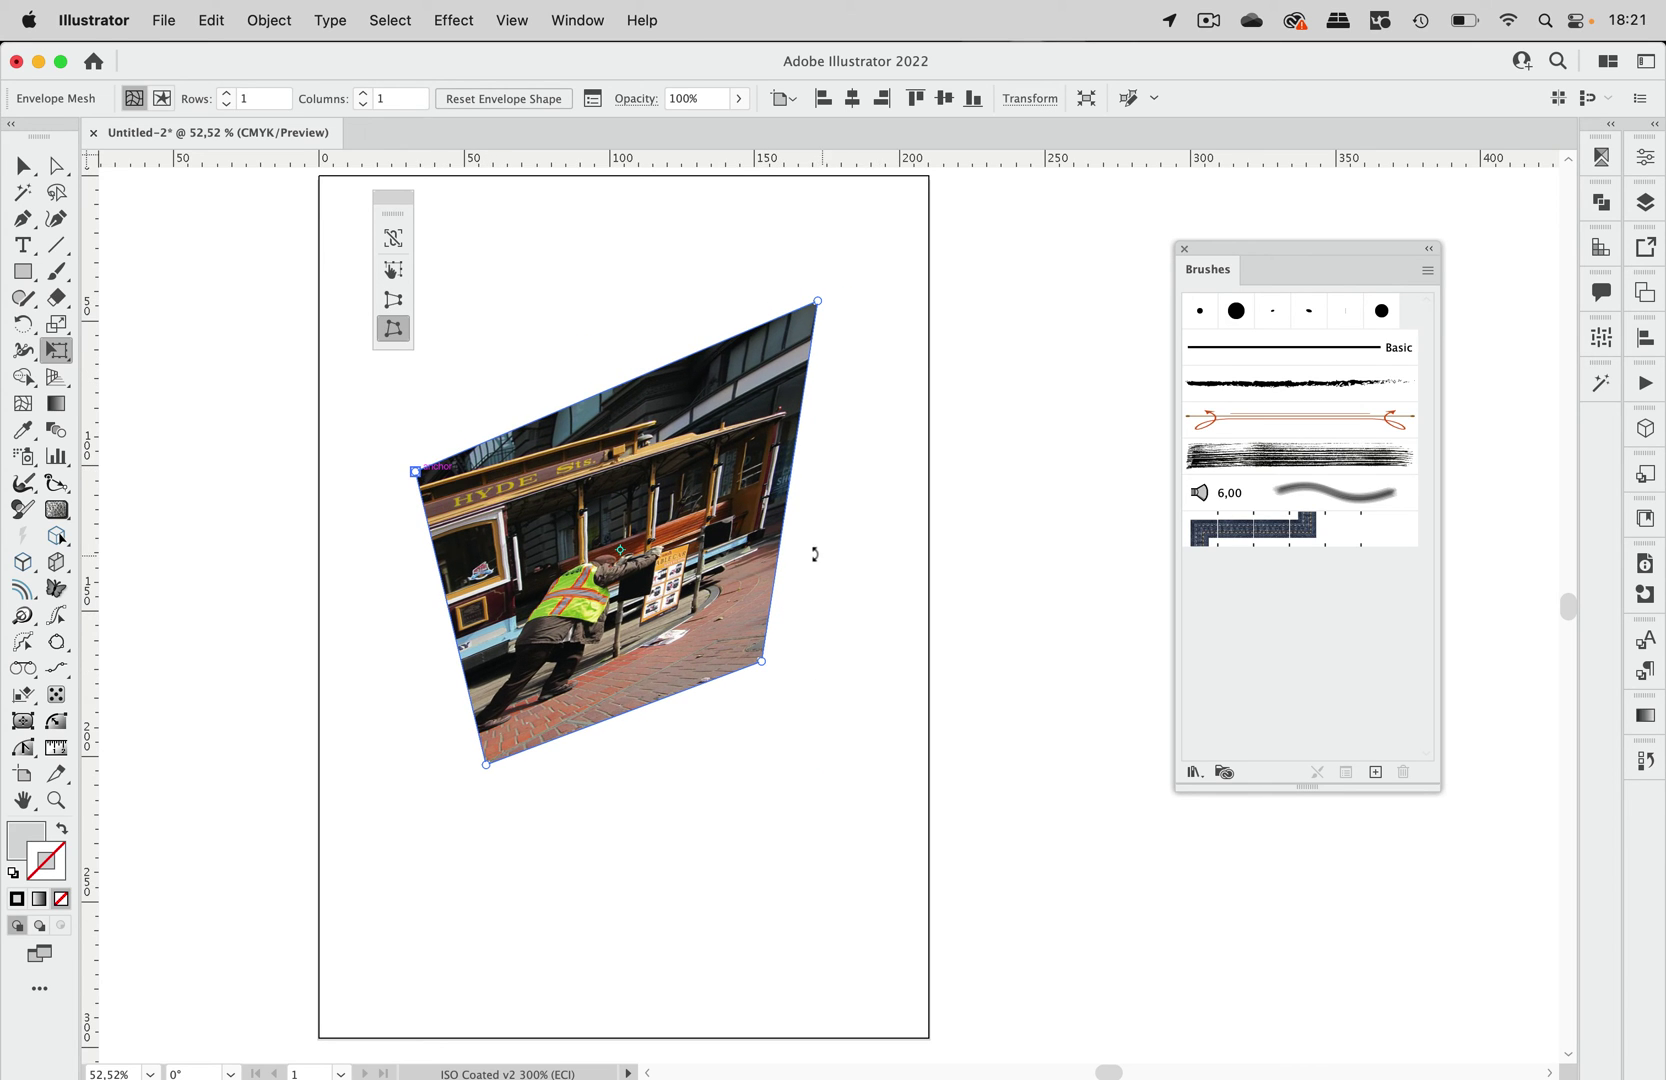
pyautogui.click(23, 165)
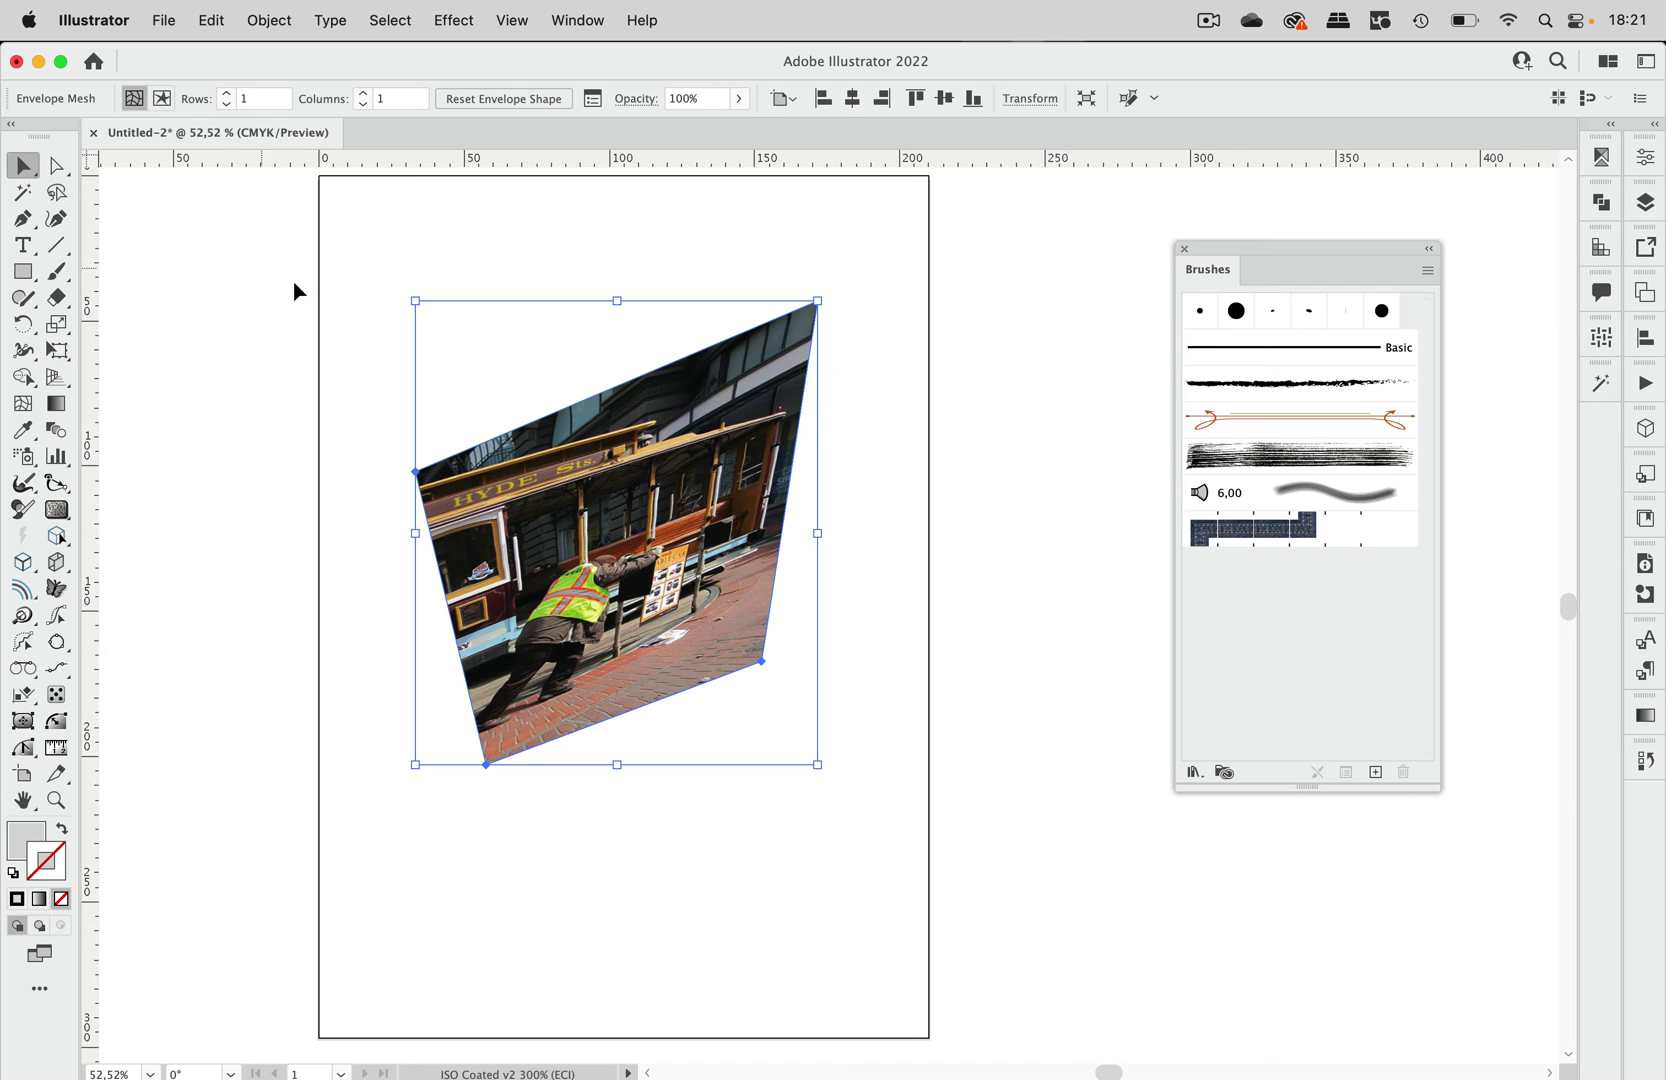
pyautogui.click(350, 315)
pyautogui.click(611, 475)
# Release the envelope distortion and move the grey warp shape off the artboard
pyautogui.click(269, 20)
pyautogui.moveTo(302, 860)
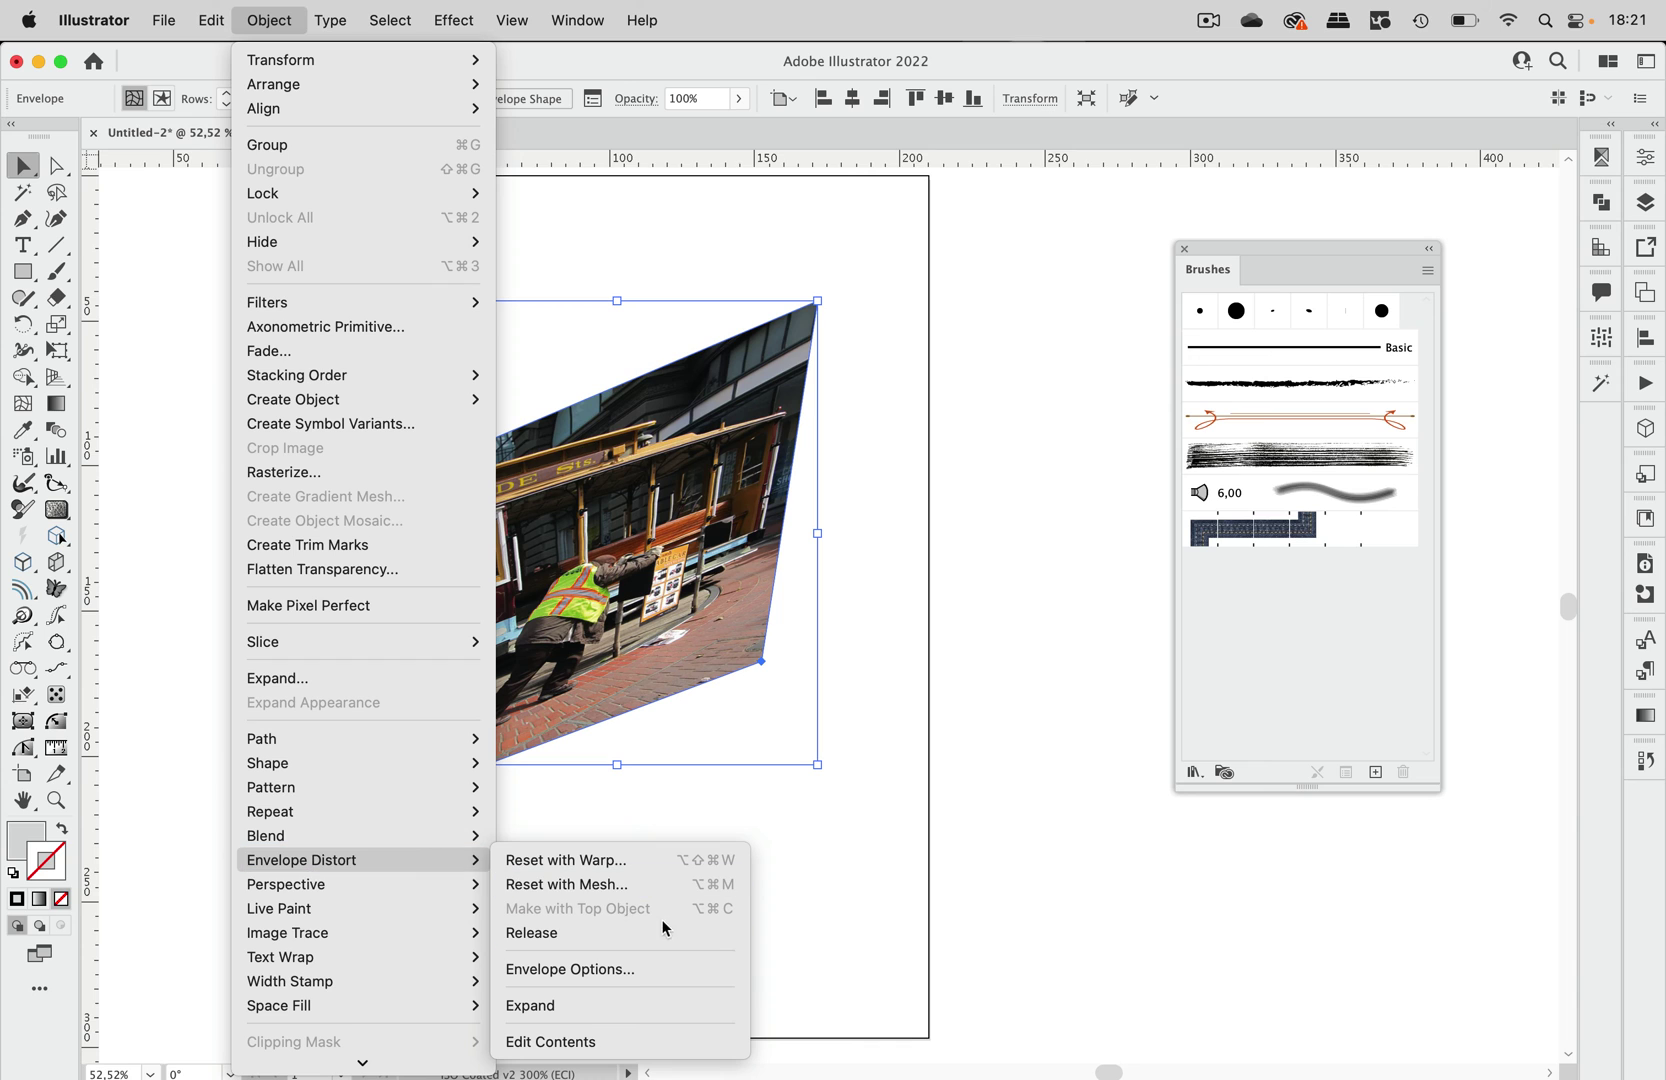
pyautogui.click(653, 935)
pyautogui.click(924, 555)
pyautogui.moveTo(680, 532)
pyautogui.mouseDown()
pyautogui.moveTo(993, 379)
pyautogui.moveTo(1172, 443)
pyautogui.mouseUp()
# Wrap the cable car photo in an envelope mesh of 6 rows and 4 columns
pyautogui.click(745, 550)
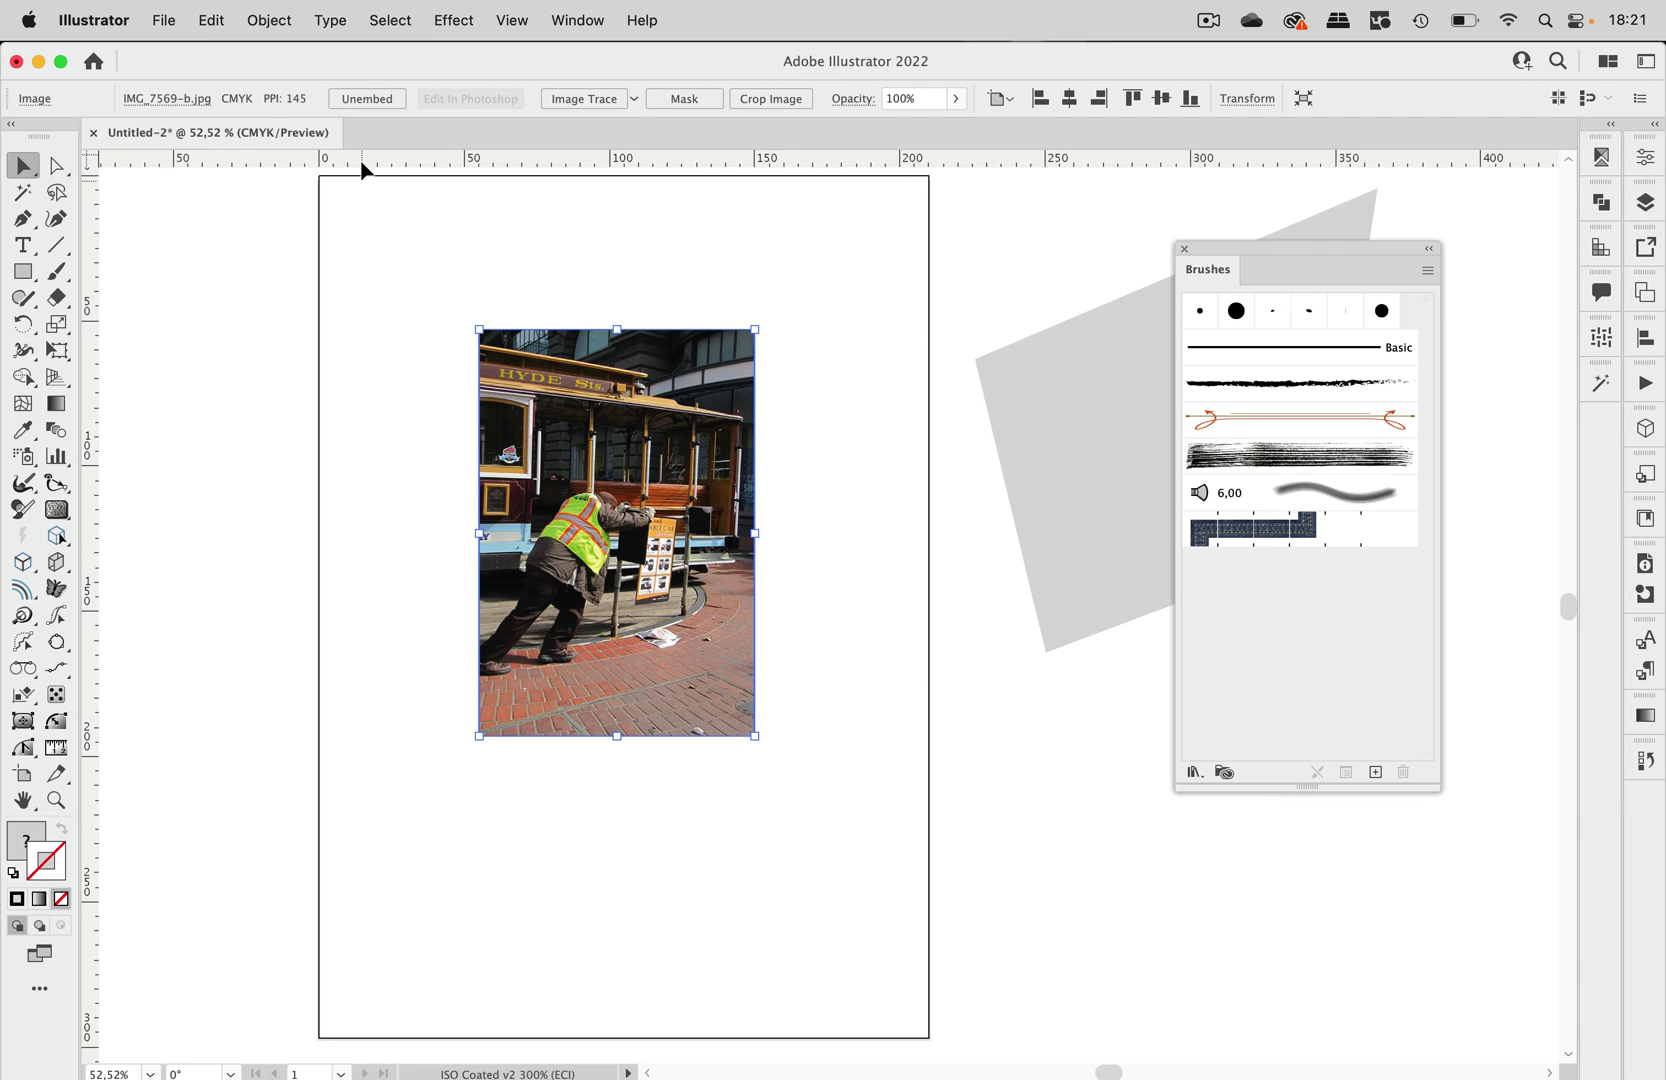
pyautogui.click(270, 21)
pyautogui.moveTo(302, 860)
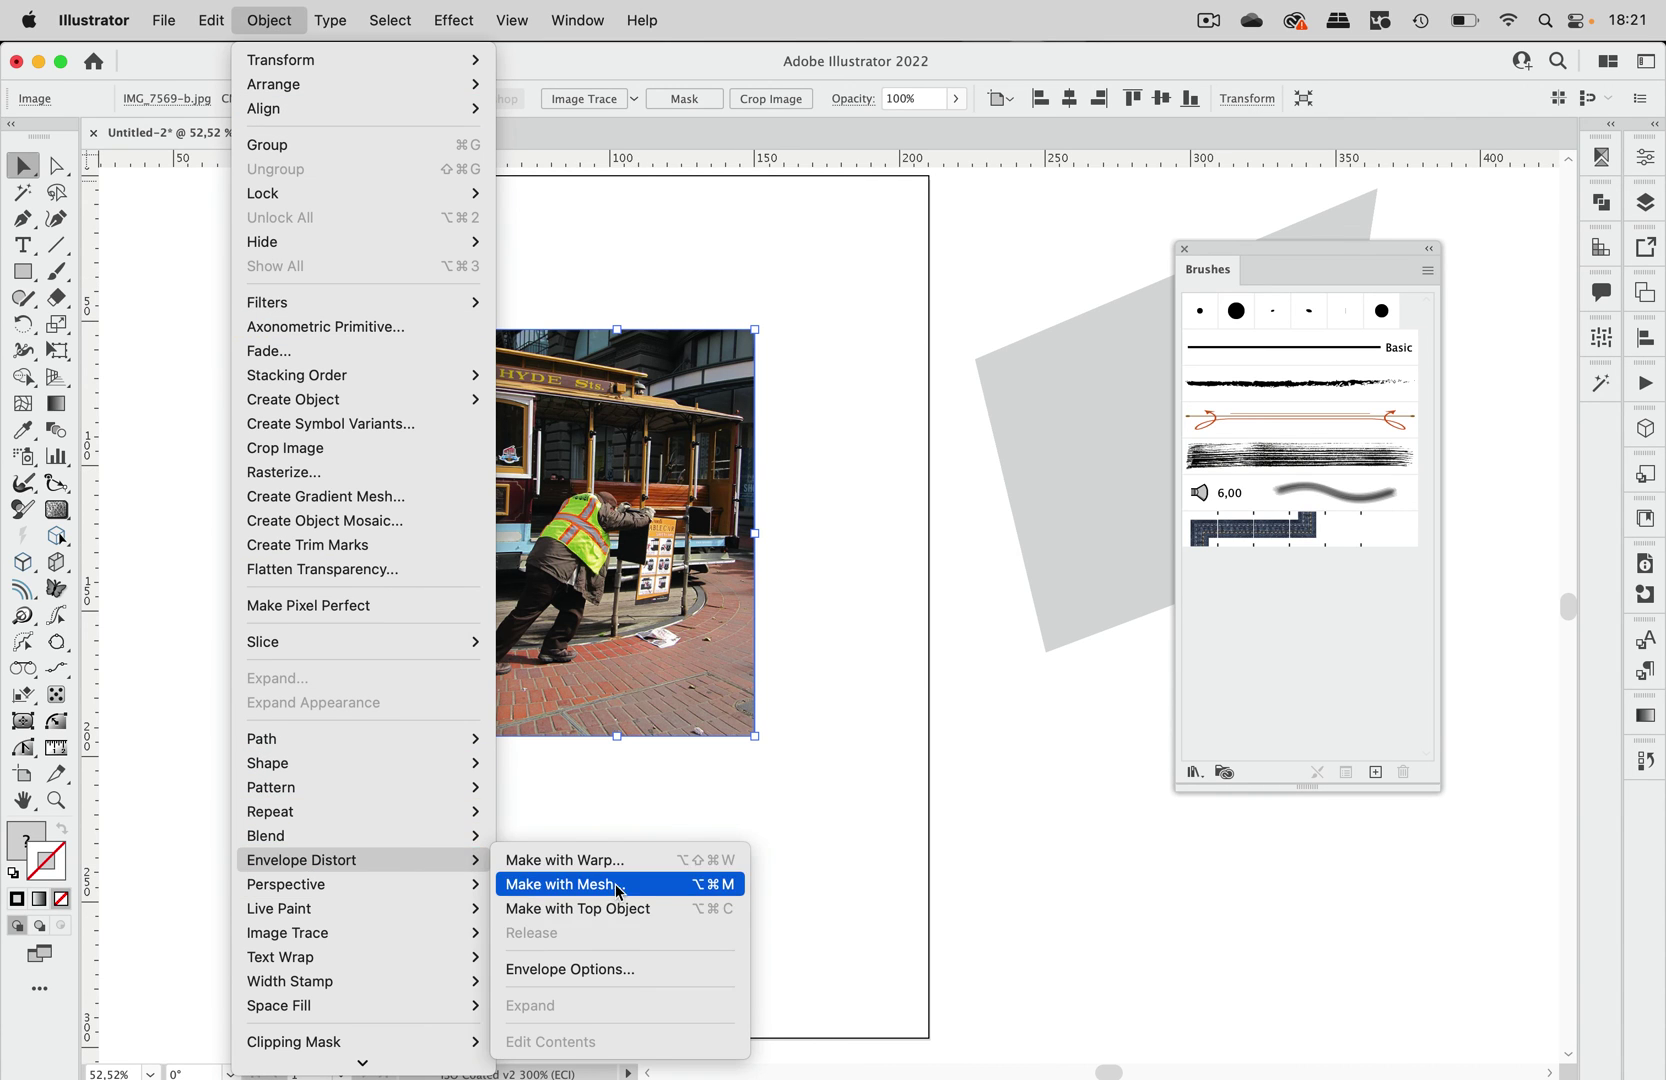
pyautogui.click(641, 886)
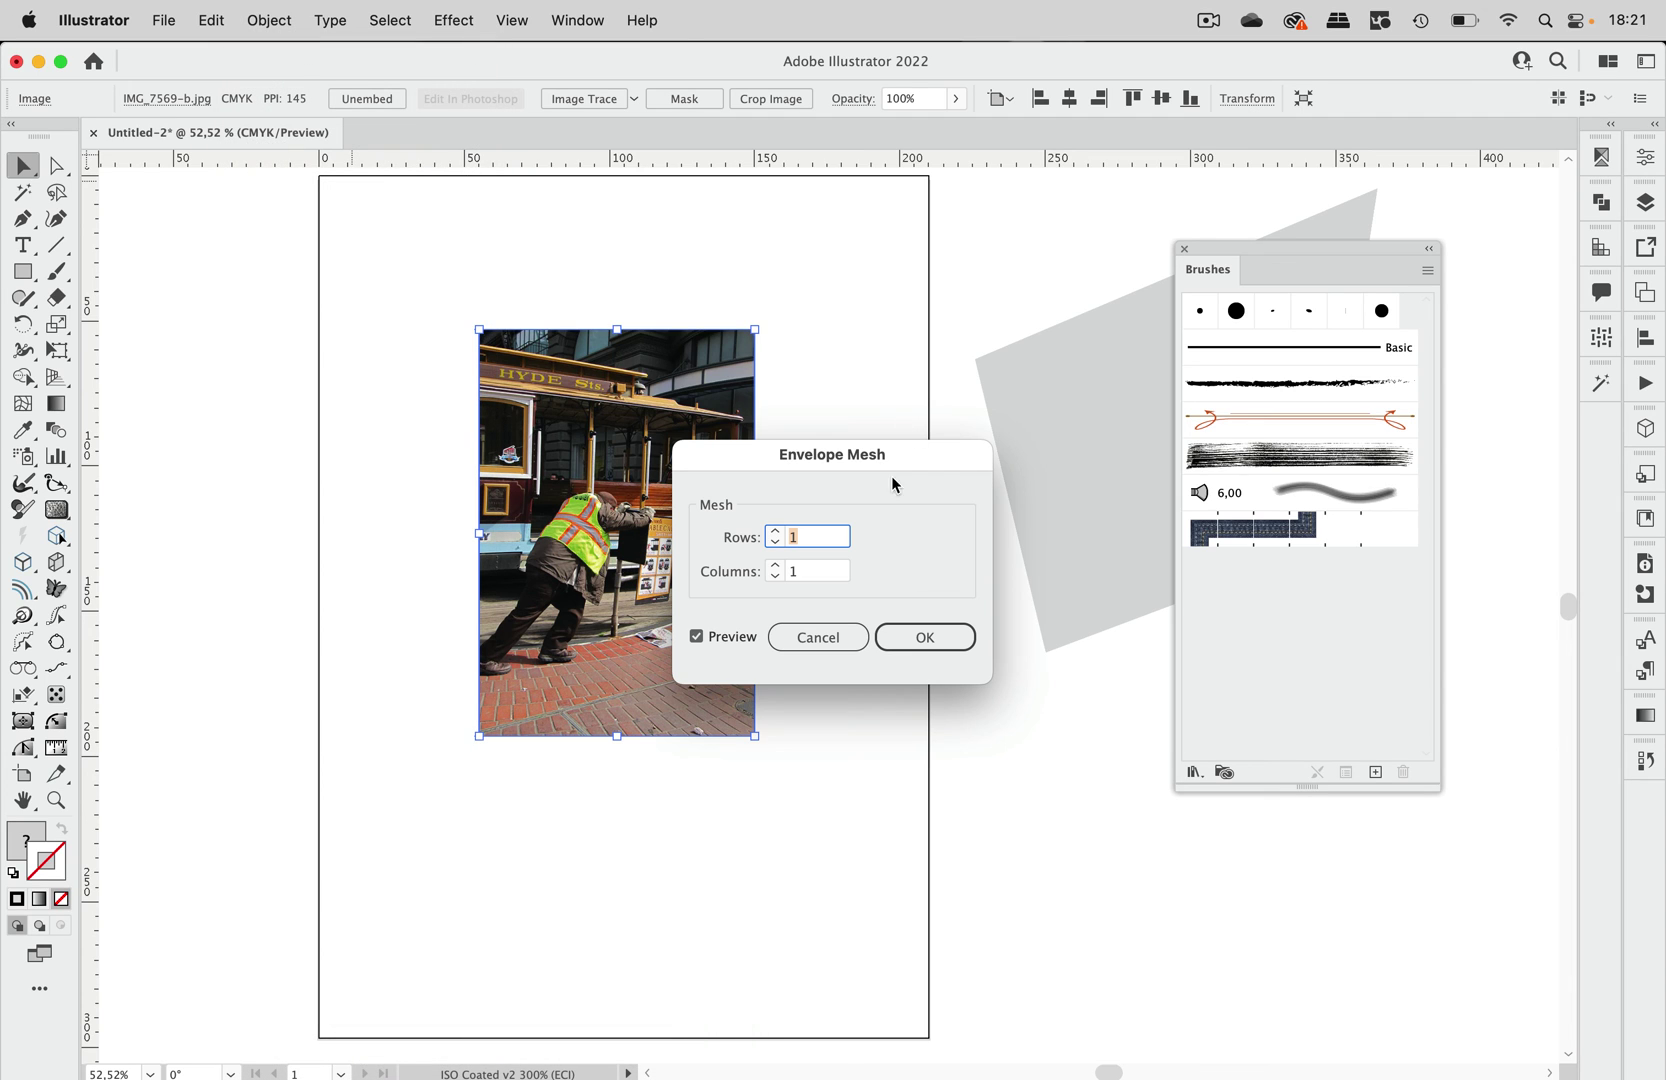
pyautogui.write('6')
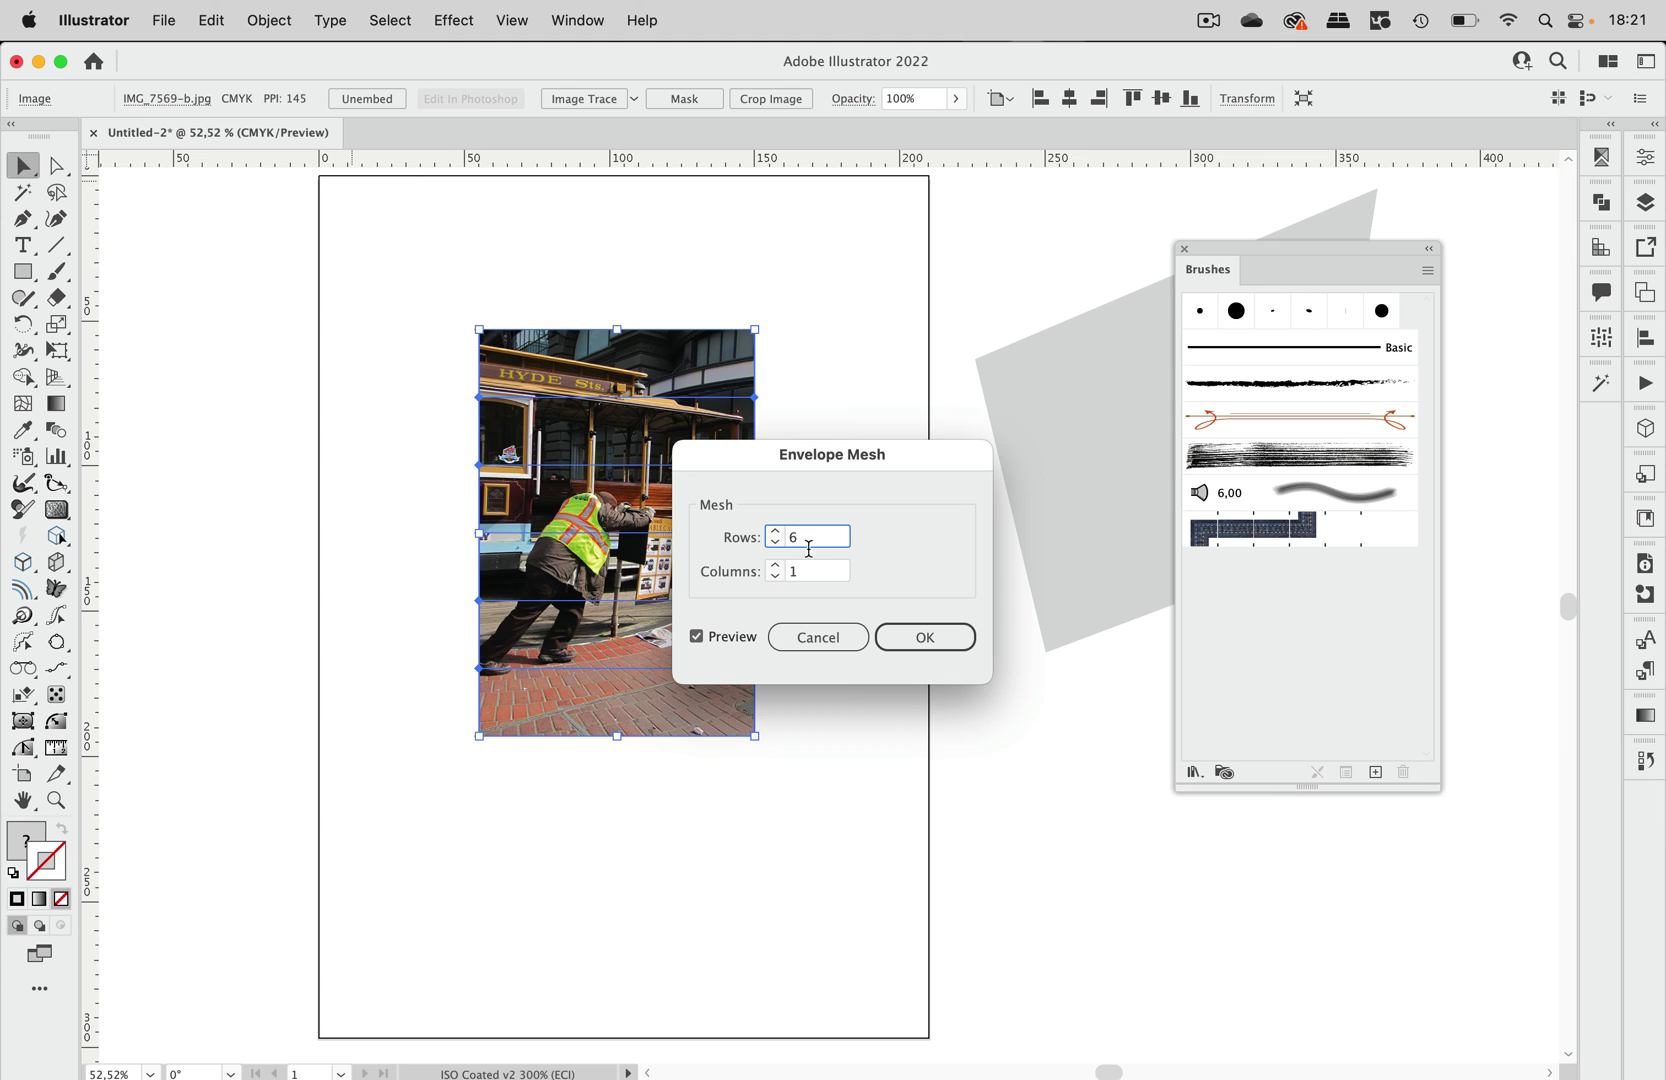
pyautogui.click(776, 567)
pyautogui.click(776, 567)
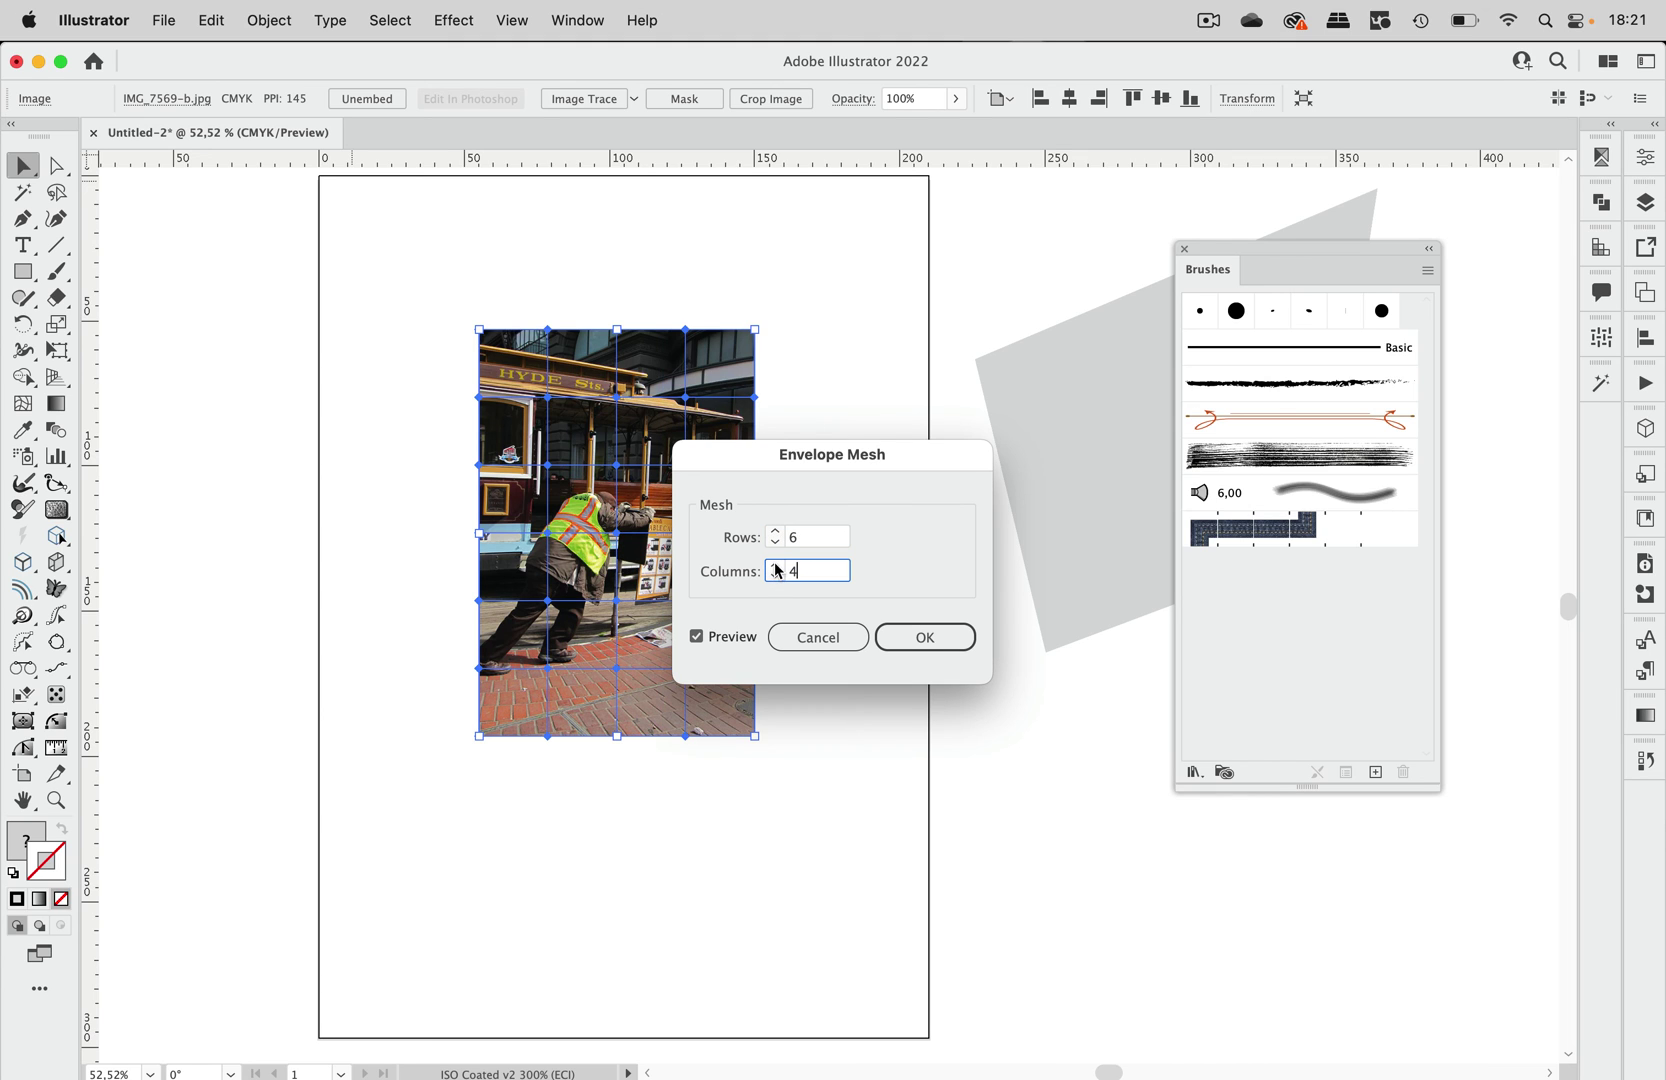
pyautogui.click(946, 644)
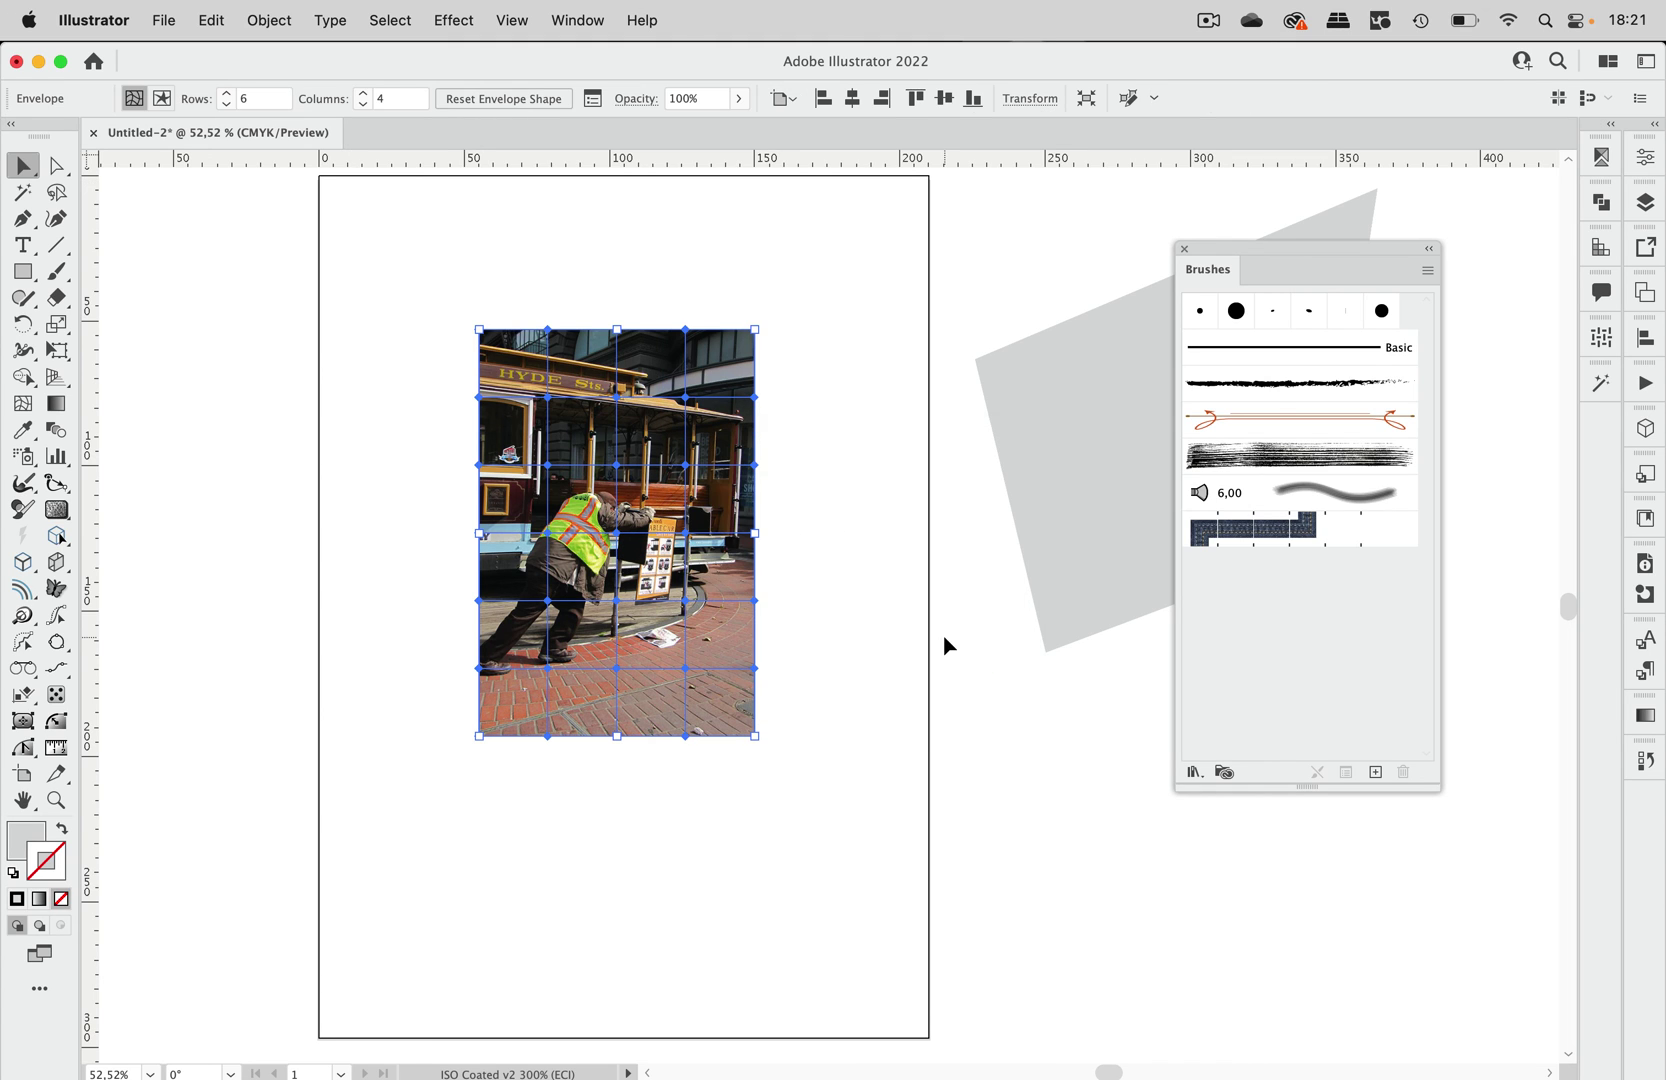
# Select the mesh points along the photo's top, stretch them upward, then skew them rightward
pyautogui.scroll(5, 946, 644)
pyautogui.hscroll(2, 946, 644)
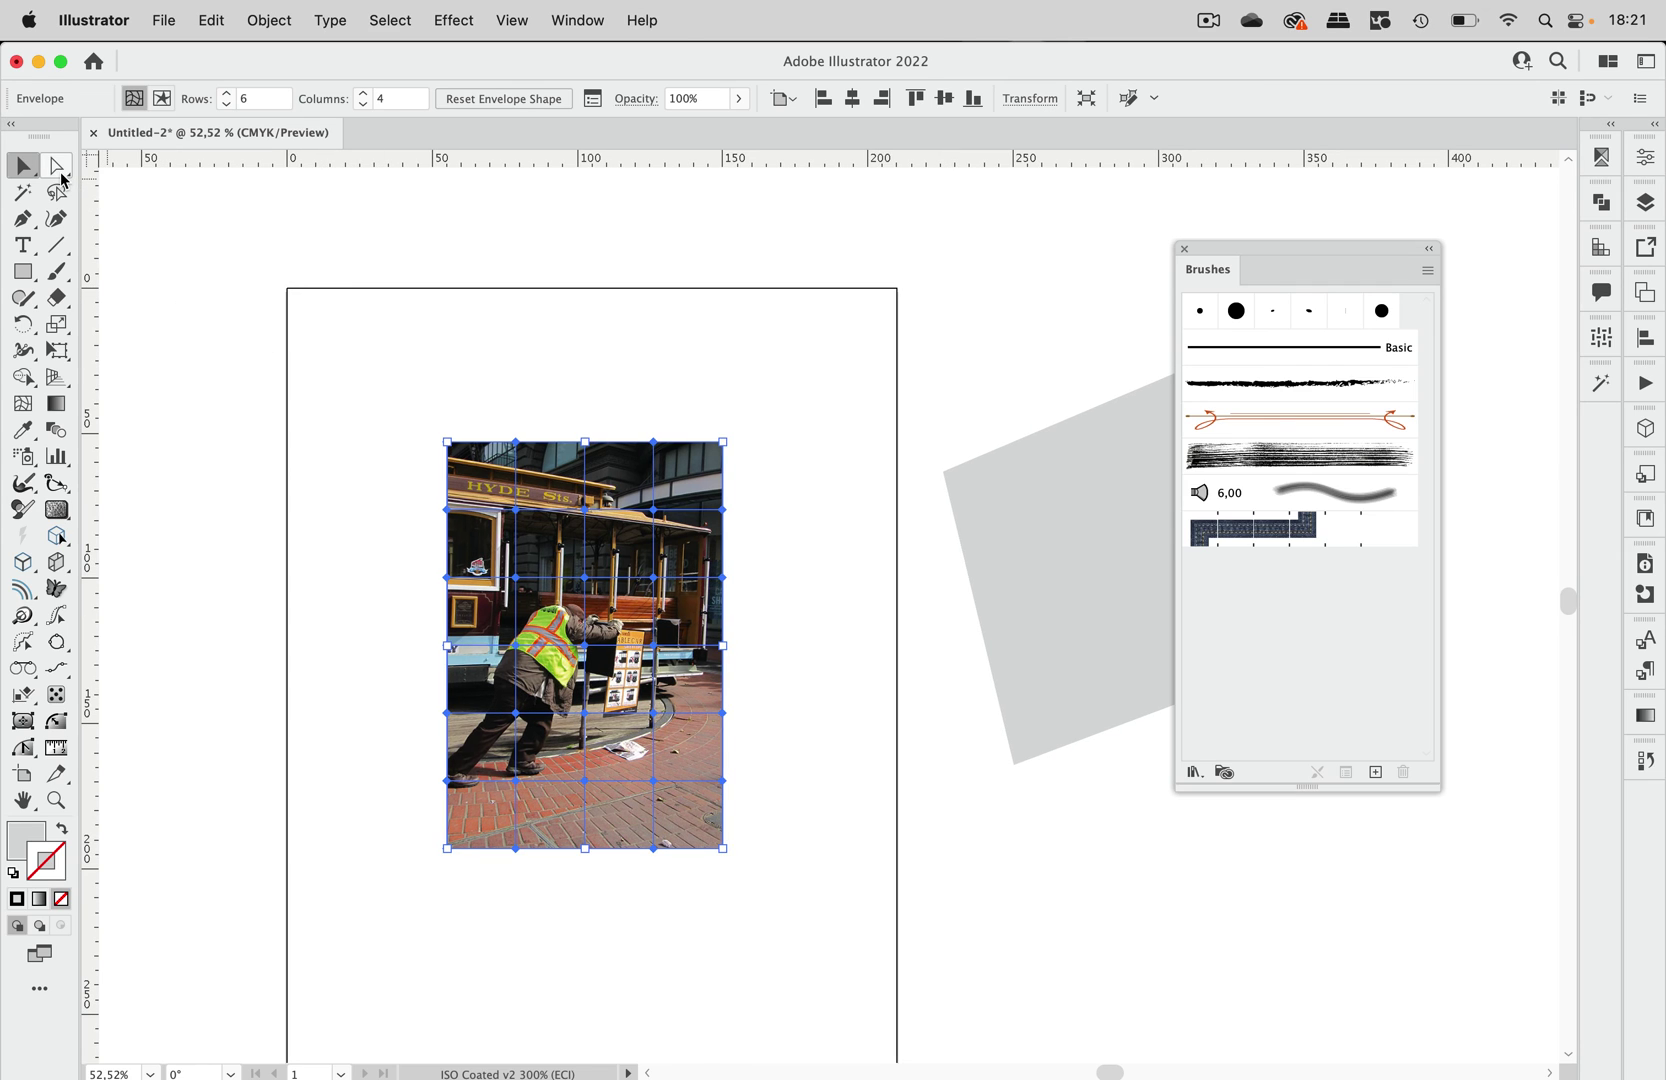
pyautogui.click(59, 174)
pyautogui.moveTo(416, 386)
pyautogui.mouseDown()
pyautogui.moveTo(692, 483)
pyautogui.moveTo(752, 530)
pyautogui.mouseUp()
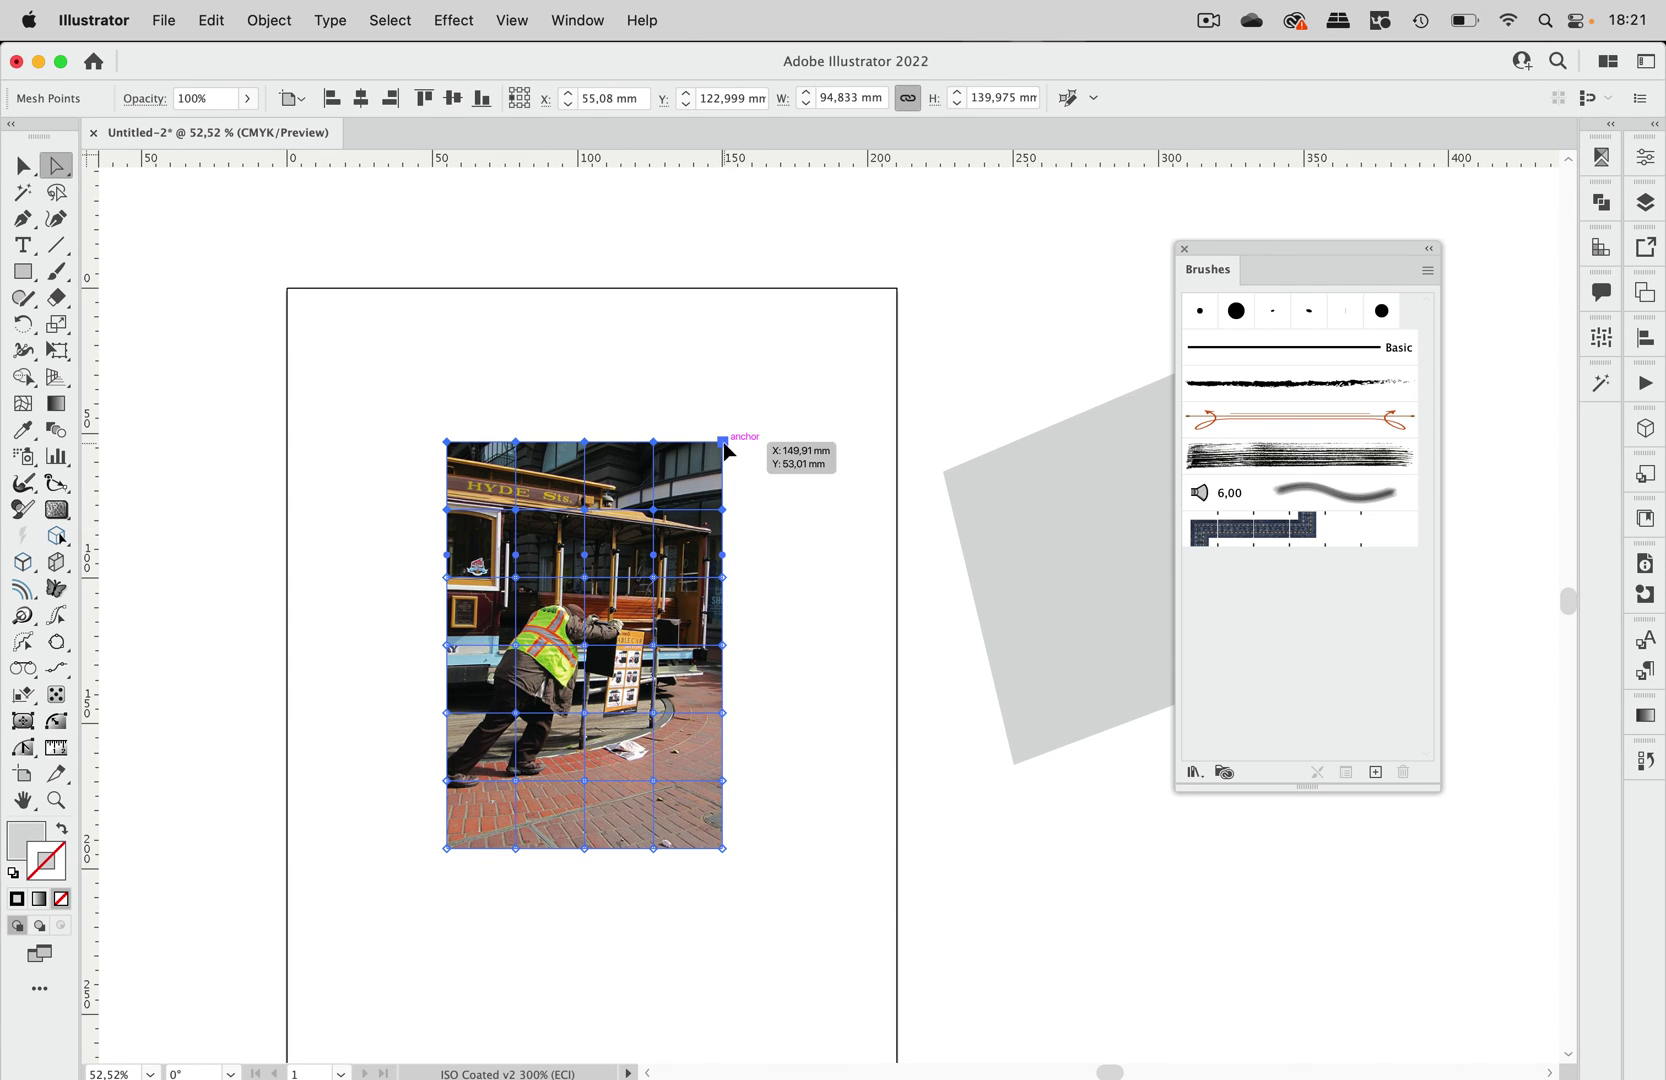
pyautogui.moveTo(724, 444); pyautogui.dragTo(734, 255)
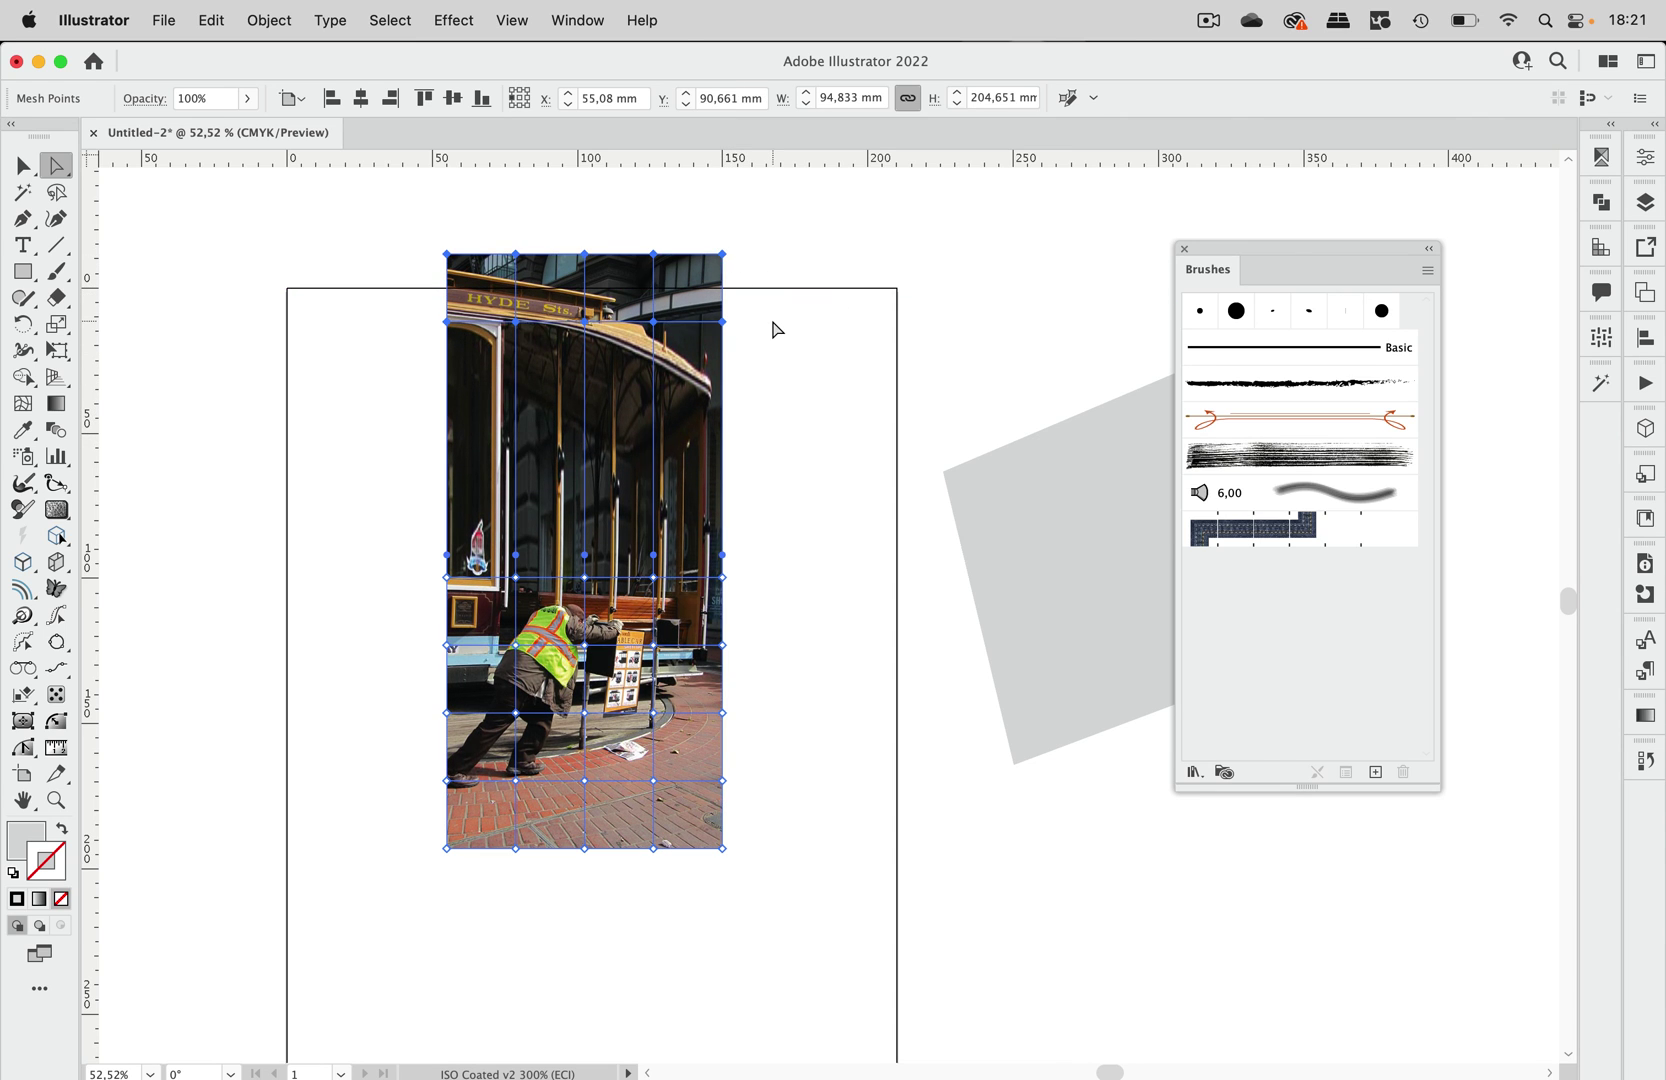
pyautogui.moveTo(724, 322); pyautogui.dragTo(882, 347)
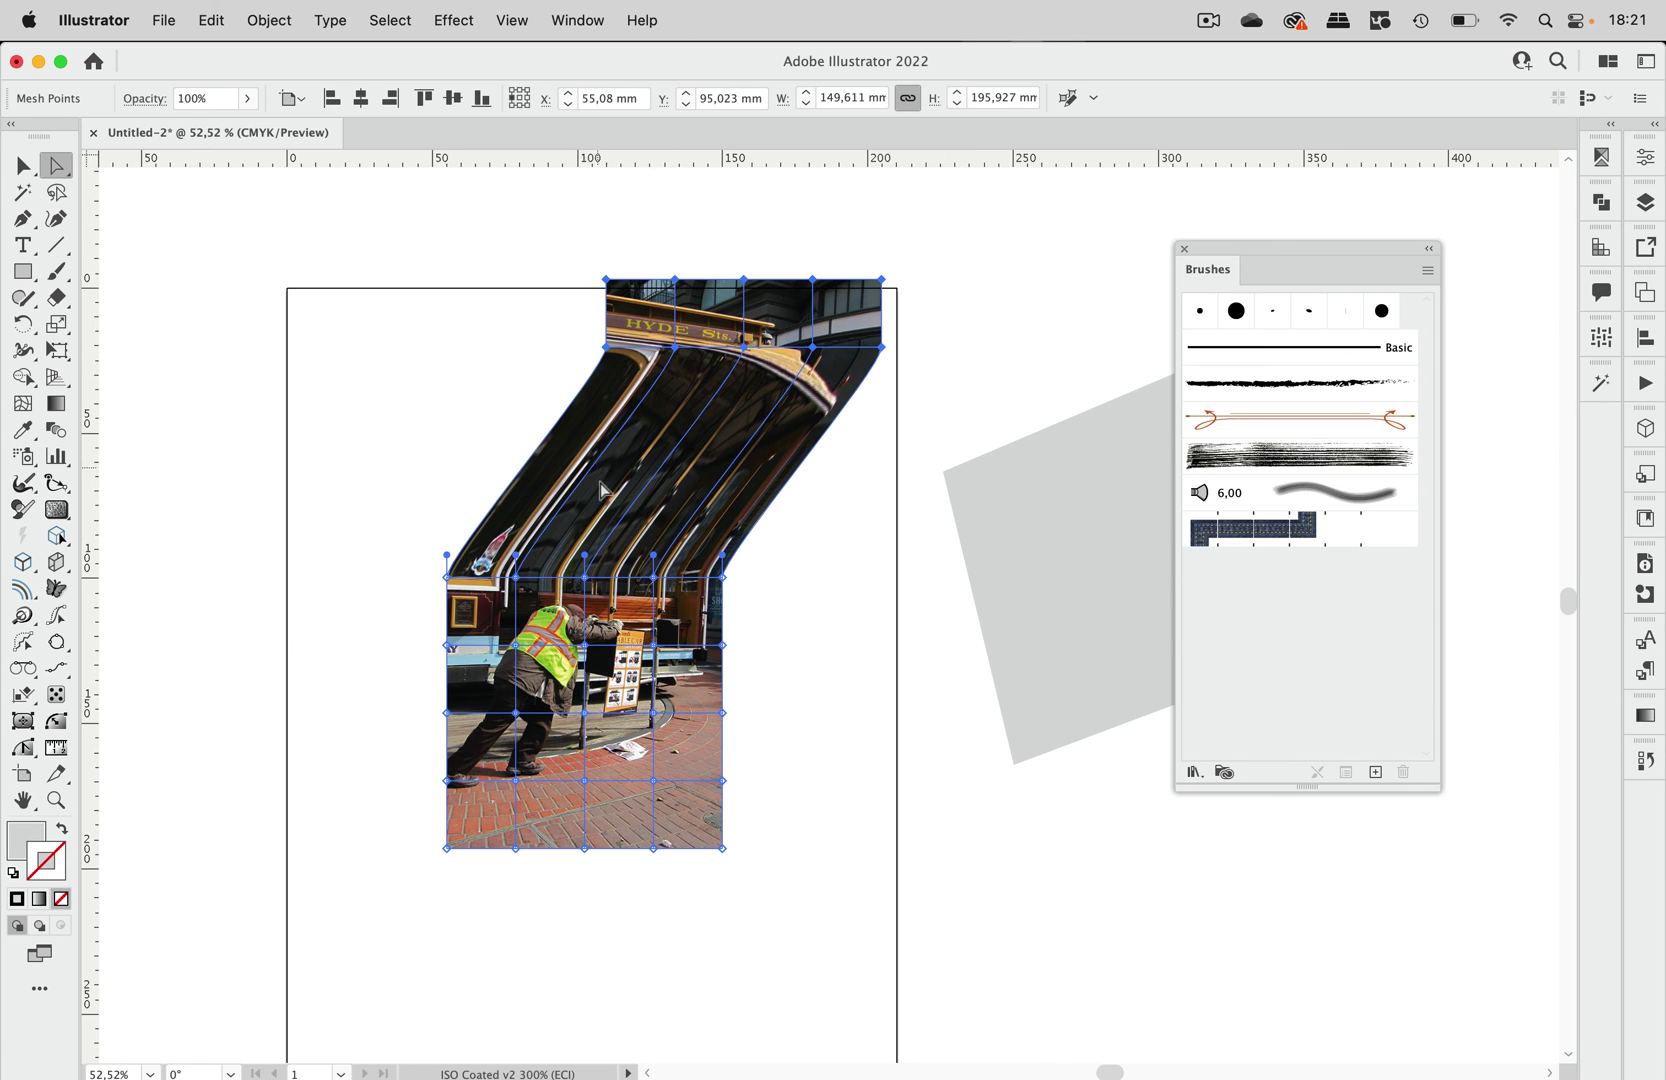
# Drag mid-level mesh points to bend the curves and bulge the photo's left edge
pyautogui.moveTo(653, 554); pyautogui.dragTo(614, 405)
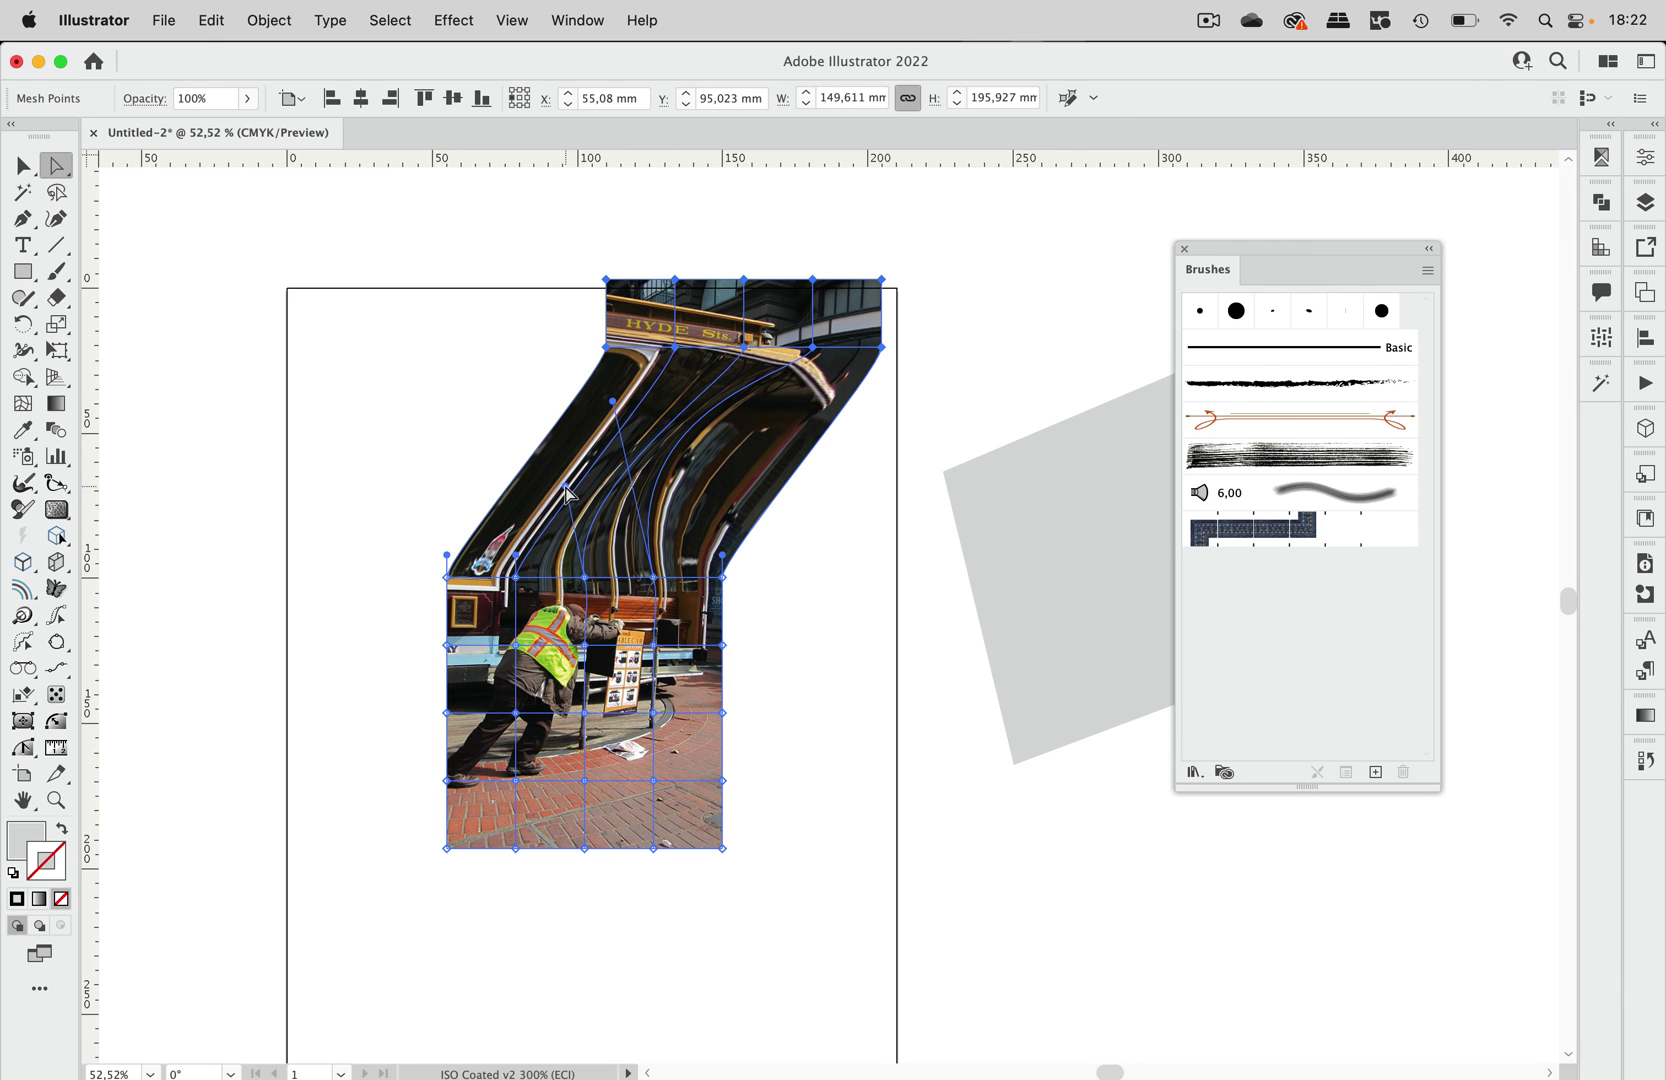
pyautogui.moveTo(515, 556); pyautogui.dragTo(510, 480)
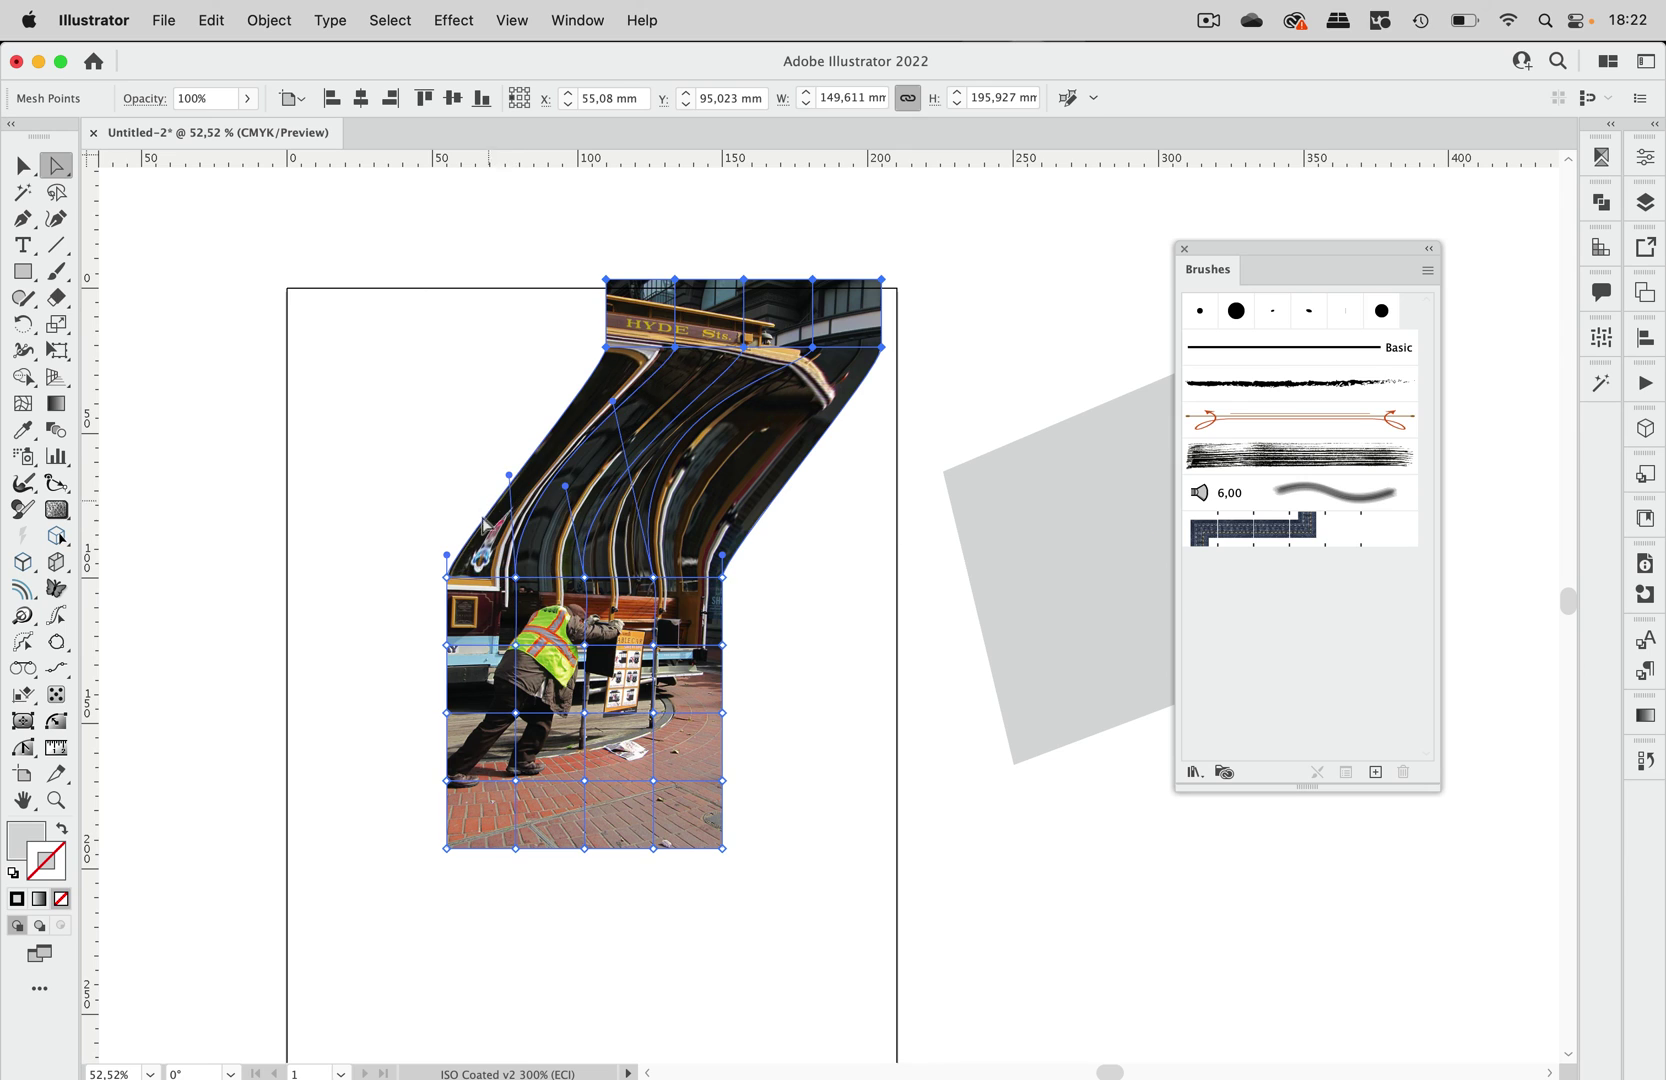
pyautogui.moveTo(446, 555); pyautogui.dragTo(406, 389)
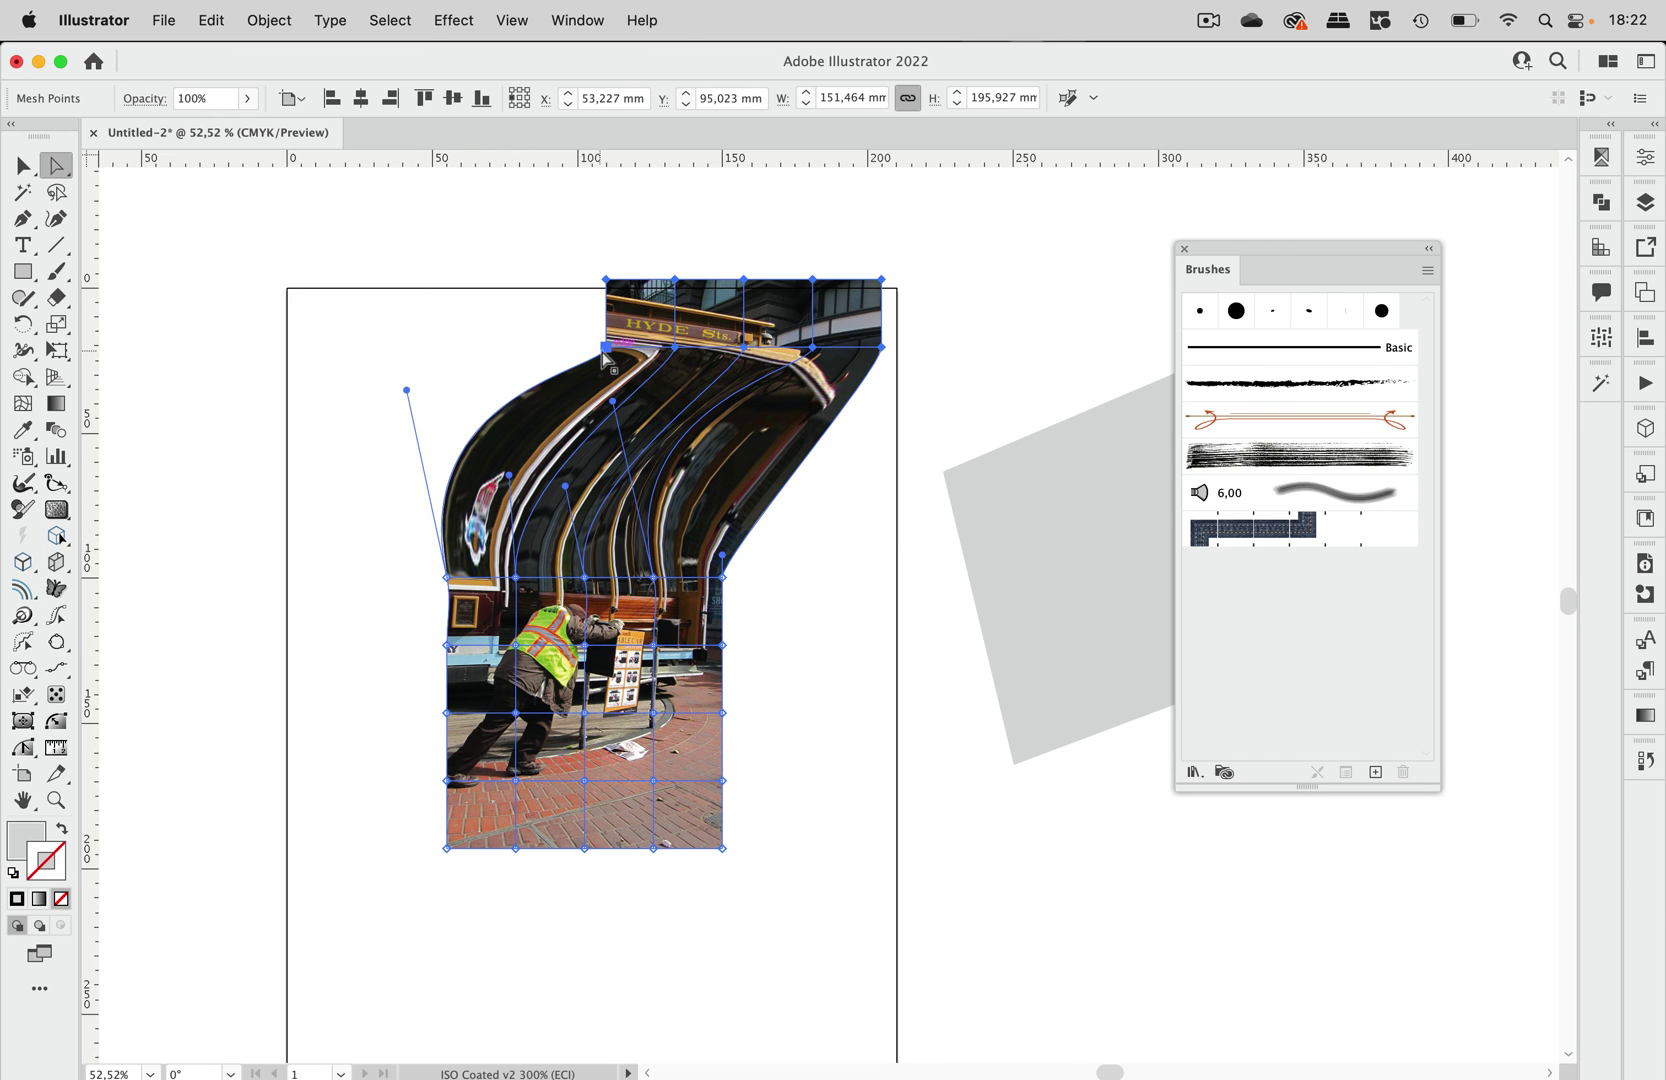
pyautogui.moveTo(605, 347); pyautogui.dragTo(609, 452)
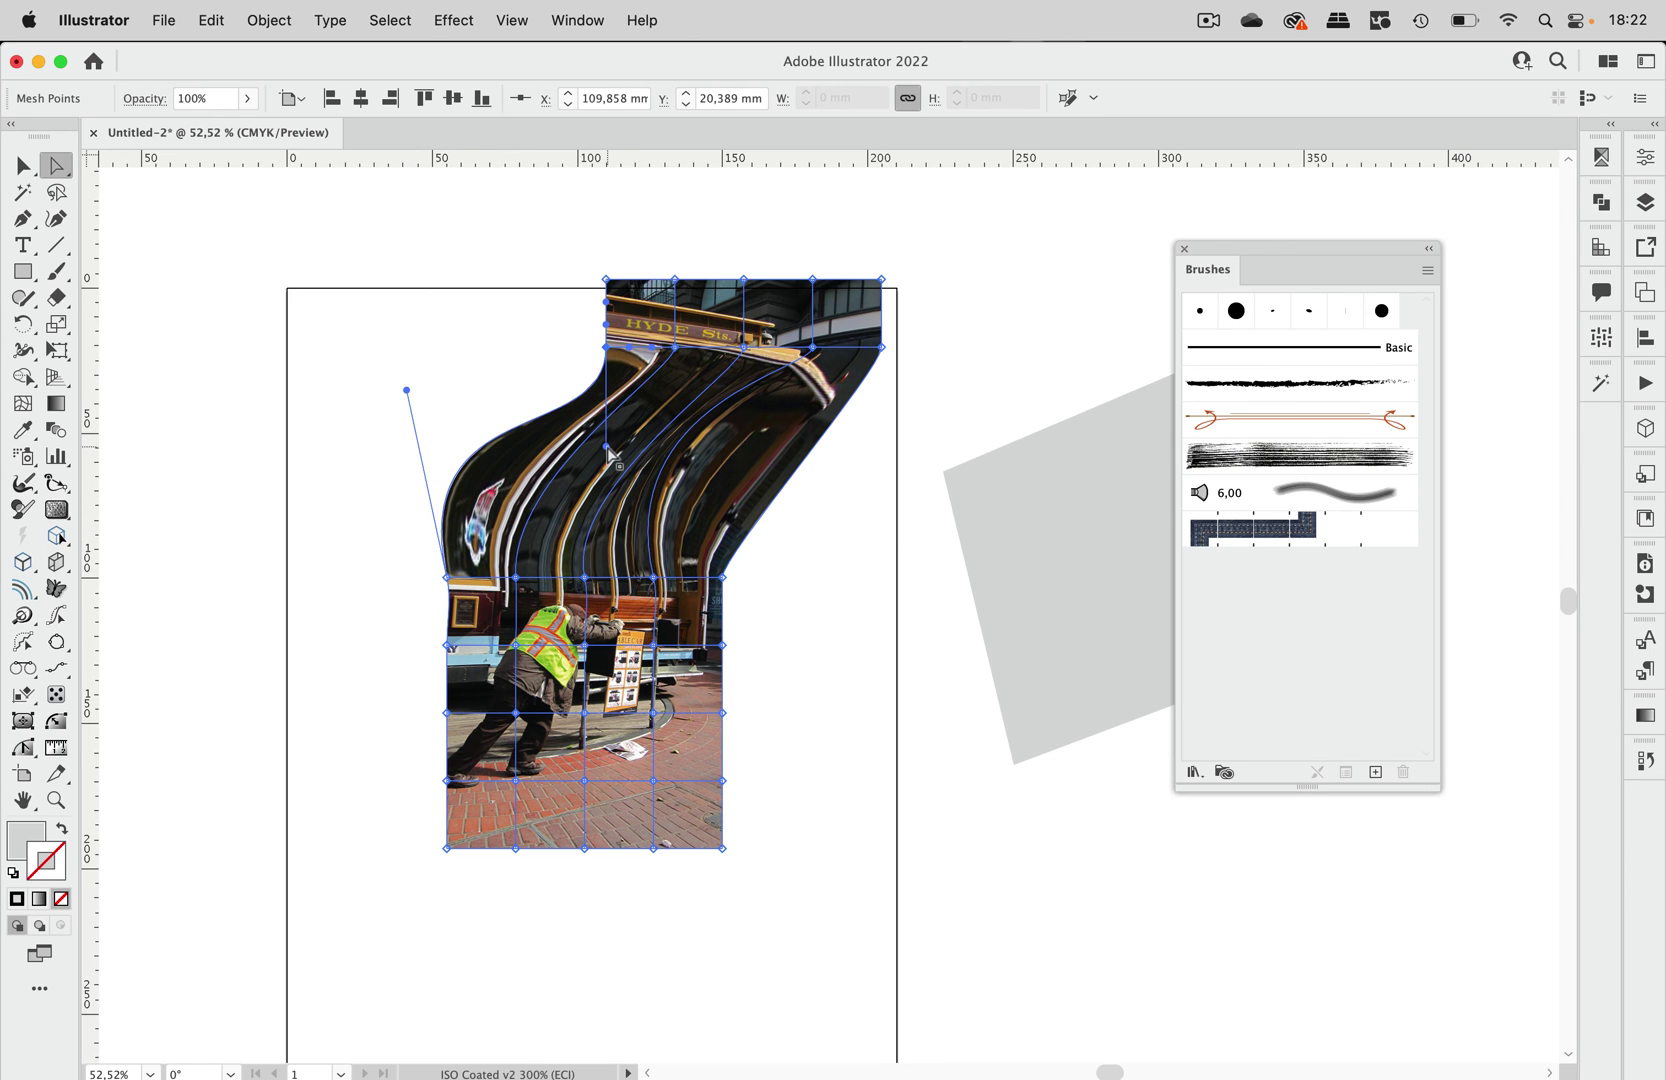